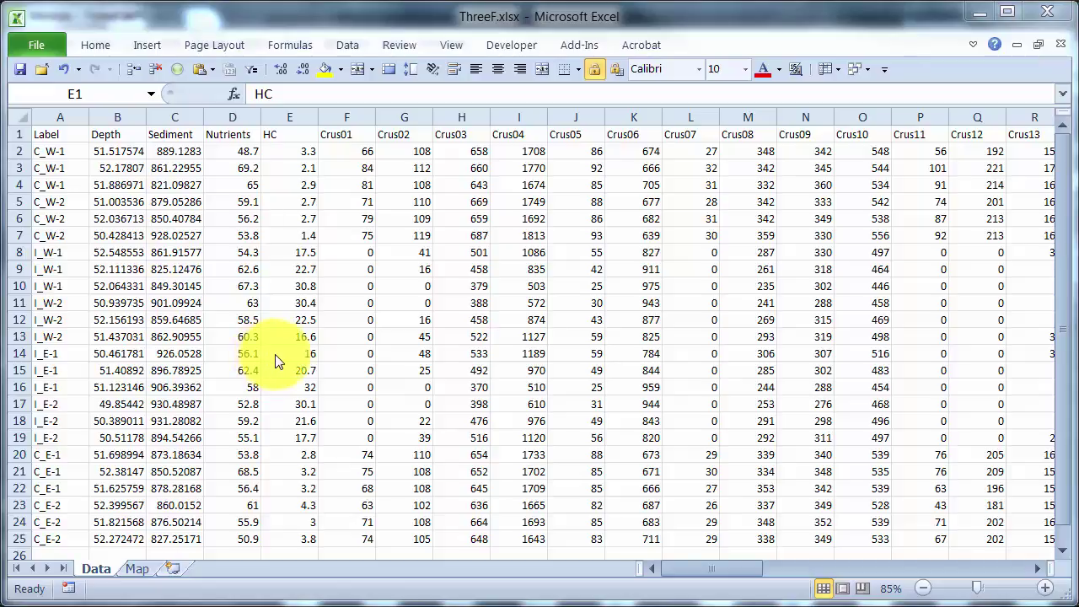
Look through the Data sheet's species, total and factor columns (CvI, Region, Site), and examine the sampling layout on the Map sheet.
{"action": "left_click", "coordinate": [1004, 569]}
{"action": "left_click", "coordinate": [1004, 569]}
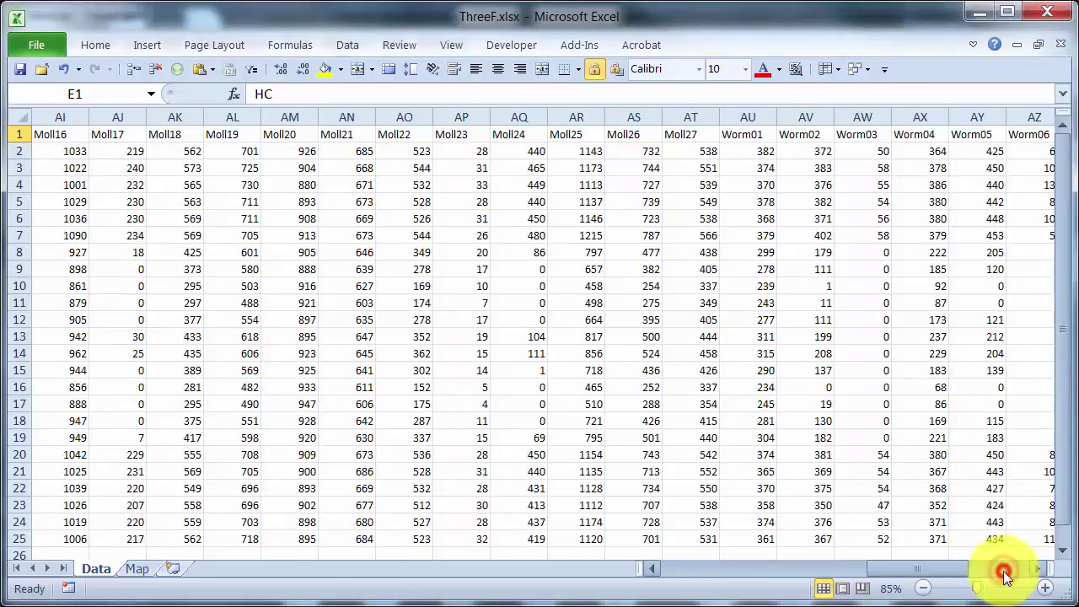
{"action": "left_click", "coordinate": [1004, 571]}
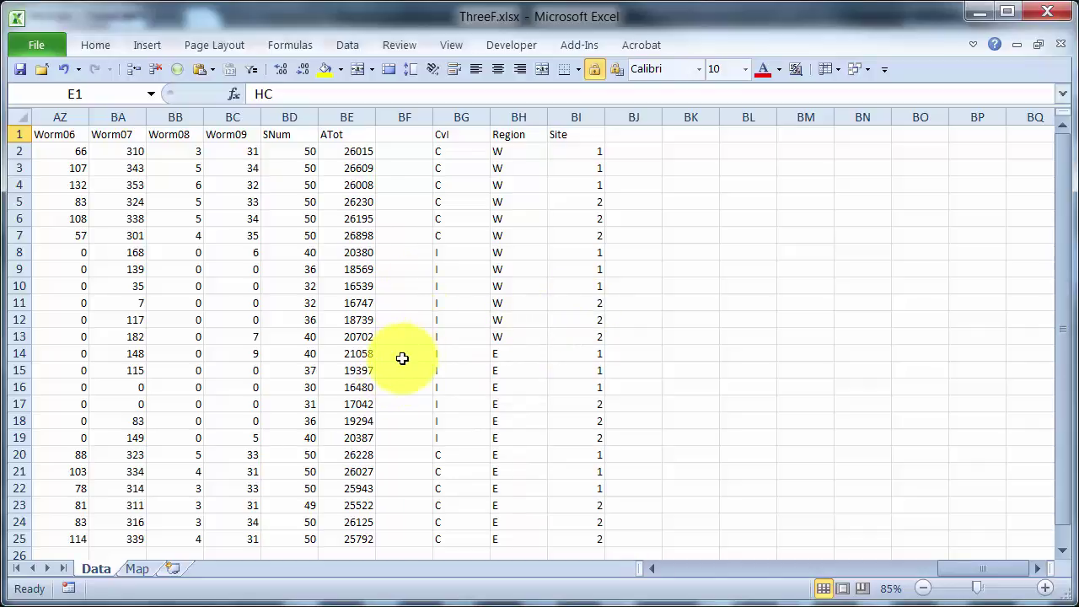
{"action": "left_click", "coordinate": [145, 567]}
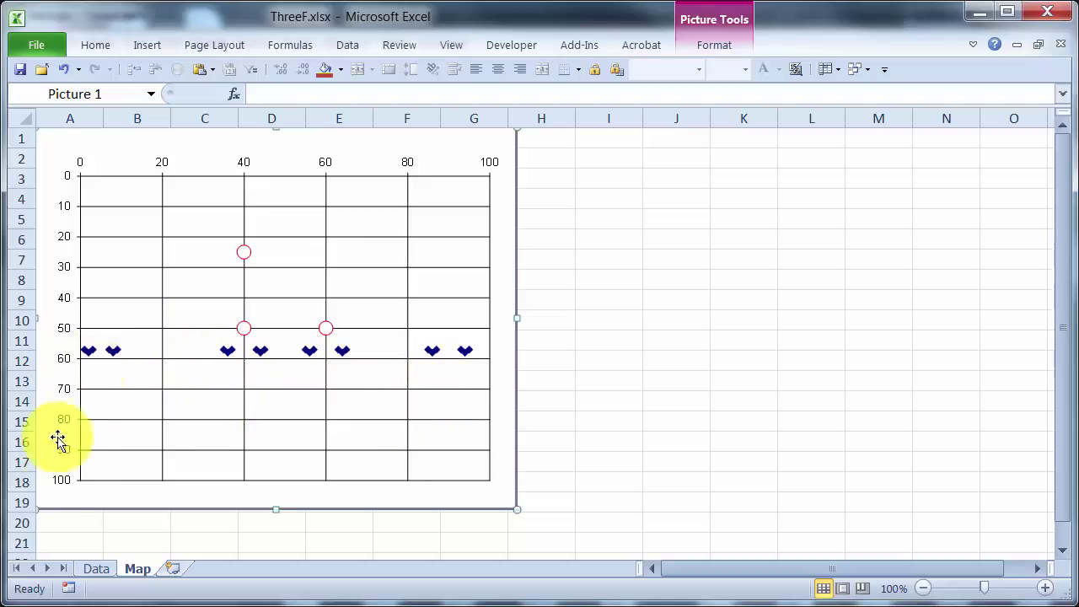
{"action": "left_click", "coordinate": [91, 571]}
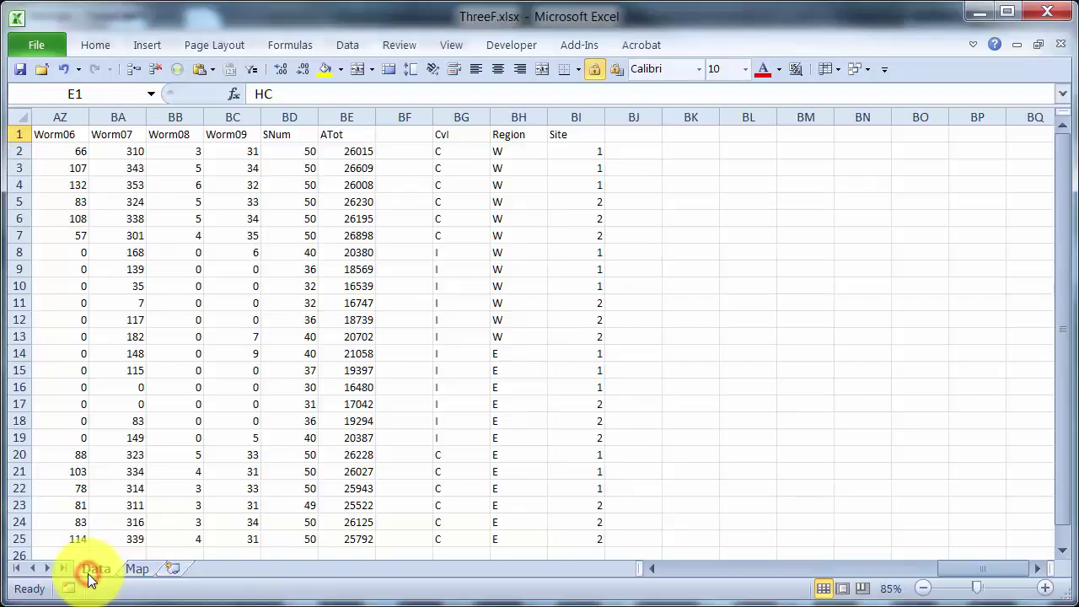
{"action": "left_click", "coordinate": [693, 573]}
{"action": "left_click", "coordinate": [693, 573]}
{"action": "left_click", "coordinate": [693, 573]}
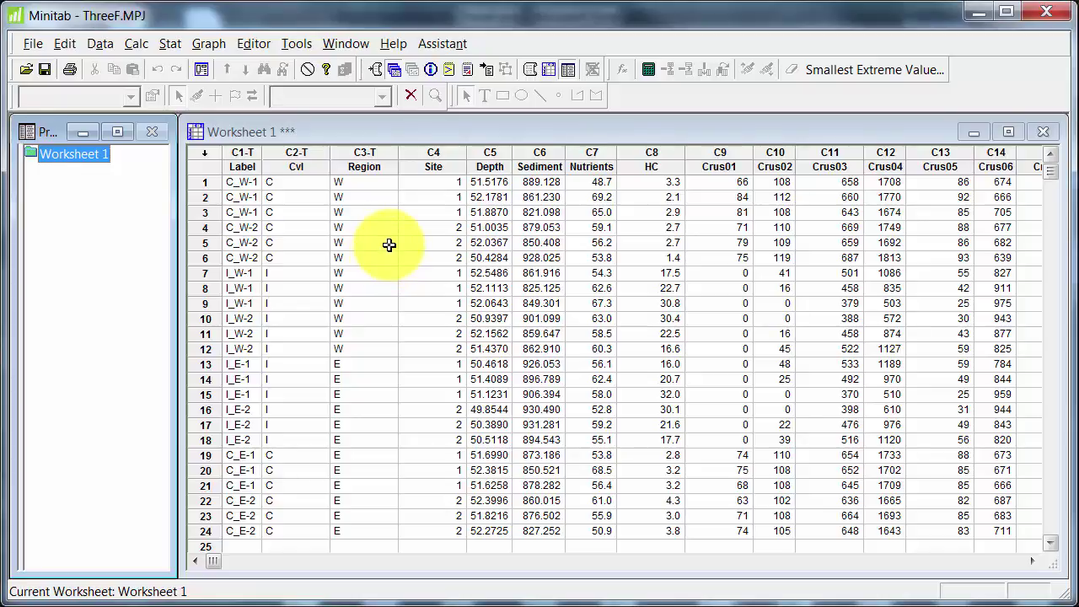
Switch to Minitab and open the Balanced ANOVA for HC, accepting the restricted form of the model.
{"action": "left_click", "coordinate": [178, 43]}
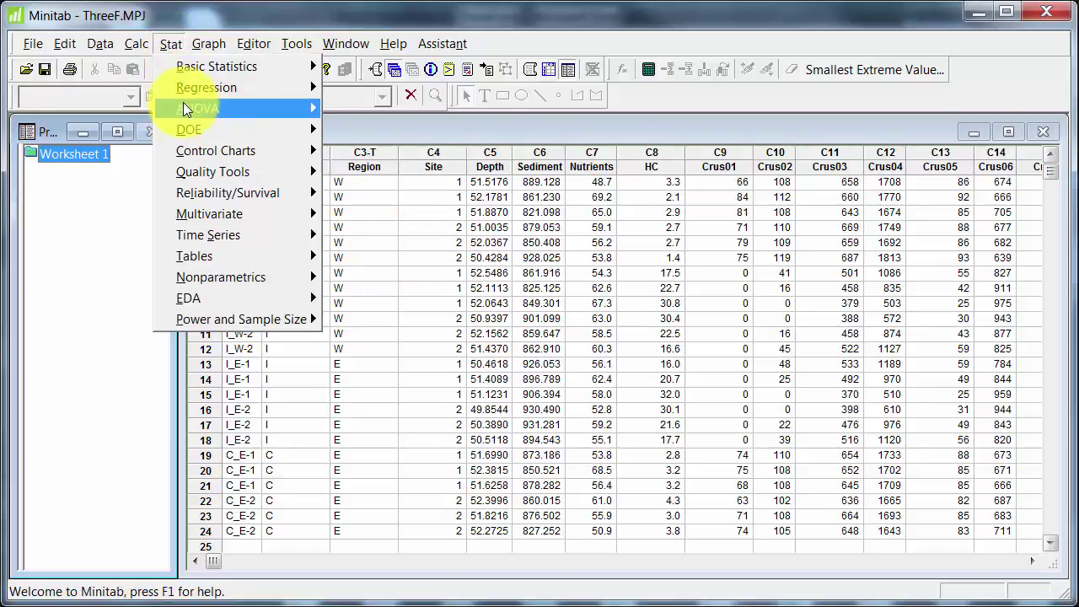
{"action": "mouse_move", "coordinate": [183, 102]}
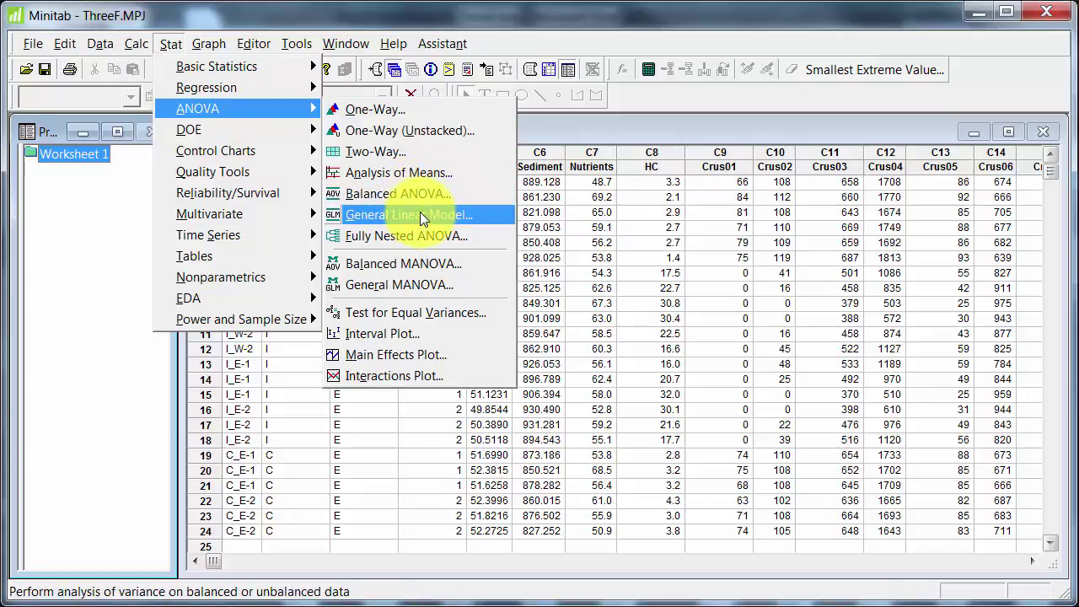
{"action": "left_click", "coordinate": [429, 192]}
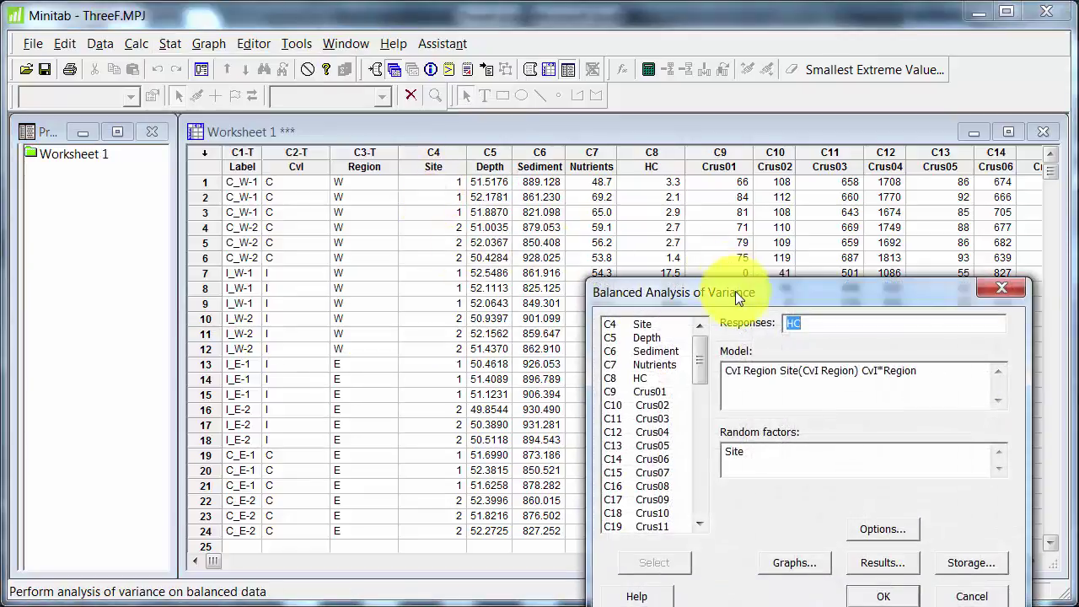
{"action": "left_click_drag", "start_coordinate": [735, 291], "coordinate": [390, 125]}
{"action": "left_click_drag", "start_coordinate": [472, 154], "coordinate": [472, 151]}
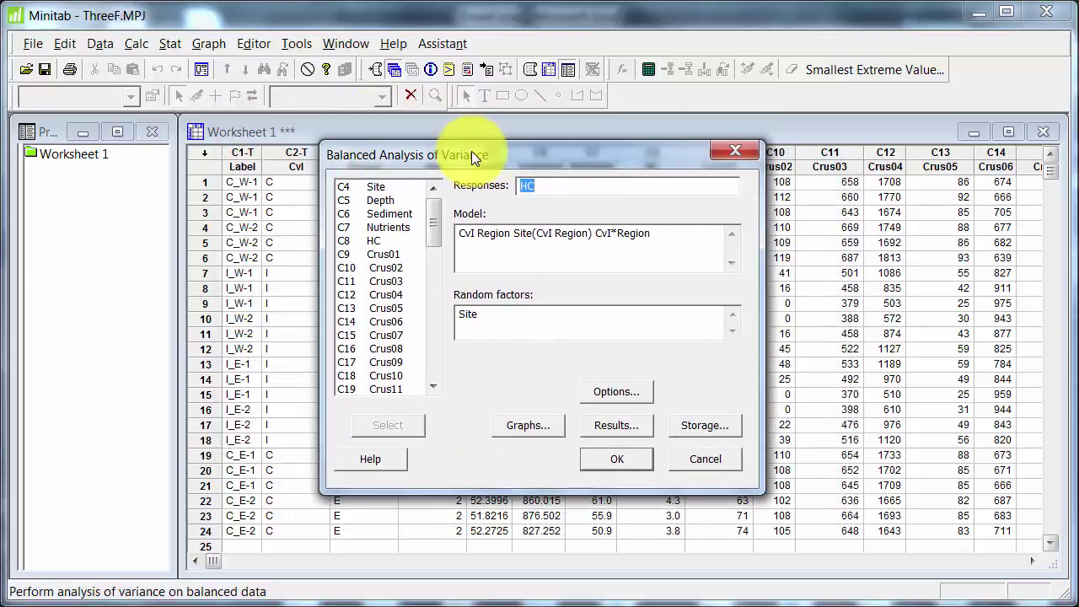
{"action": "left_click", "coordinate": [635, 395]}
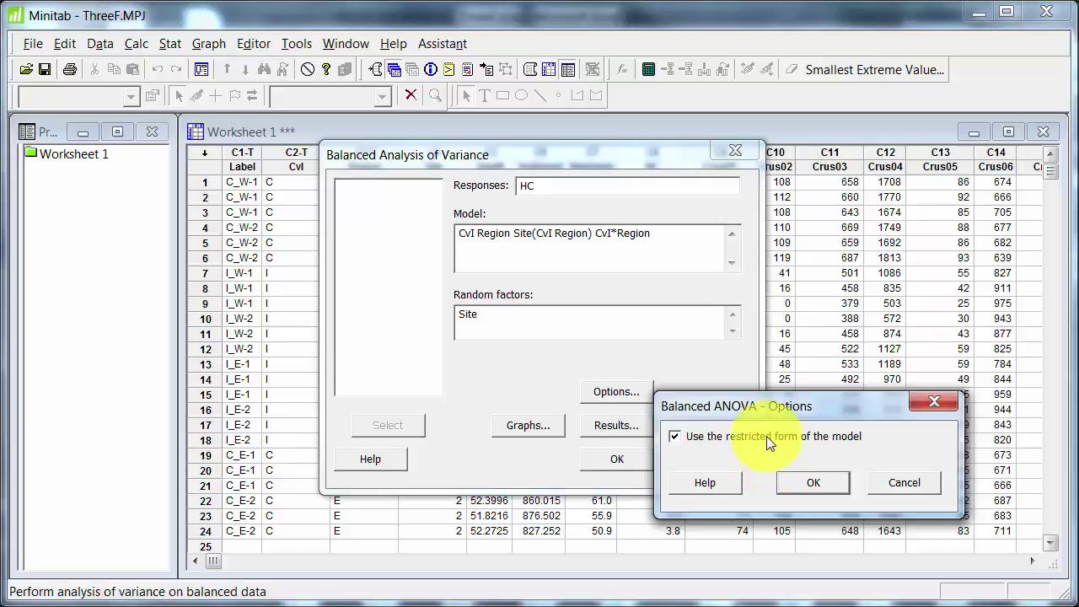
{"action": "left_click", "coordinate": [791, 486]}
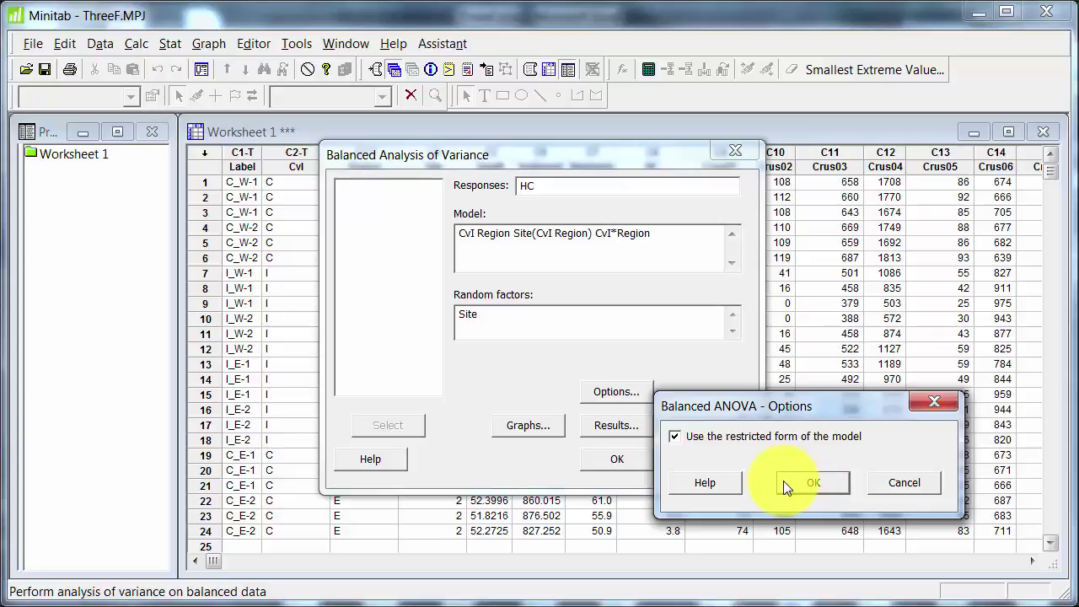
{"action": "left_click", "coordinate": [784, 482]}
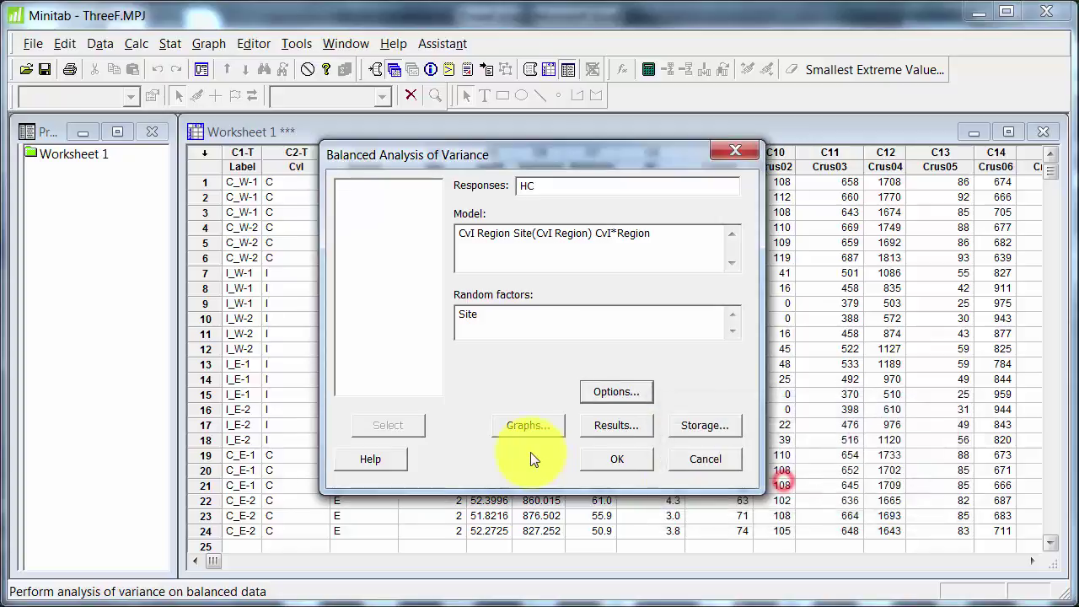
Set the Balanced ANOVA residual plots to Four in one.
{"action": "left_click", "coordinate": [529, 436]}
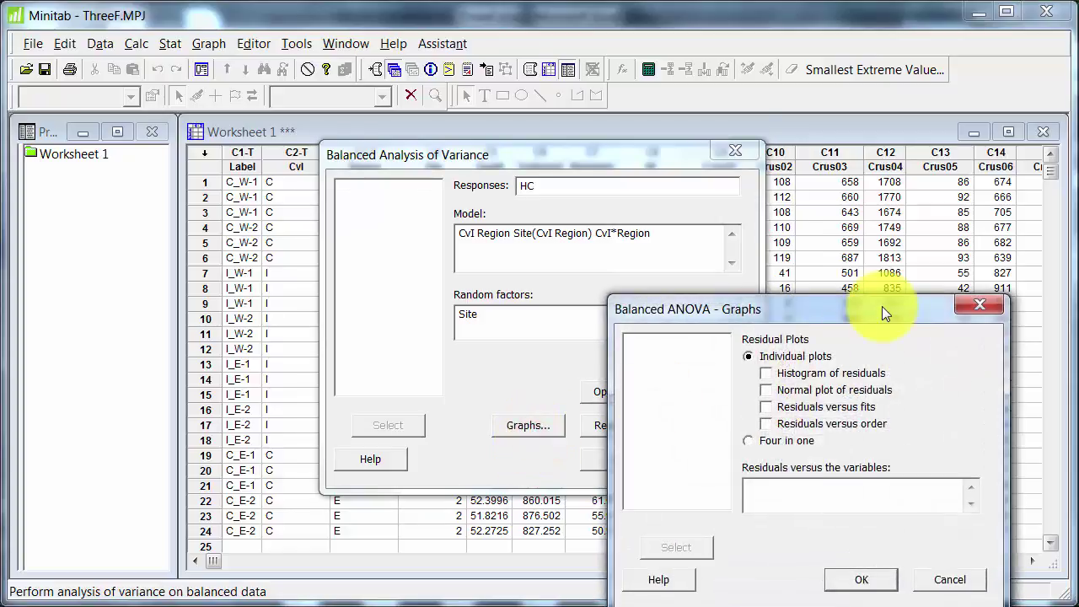
{"action": "left_click_drag", "start_coordinate": [882, 306], "coordinate": [759, 222]}
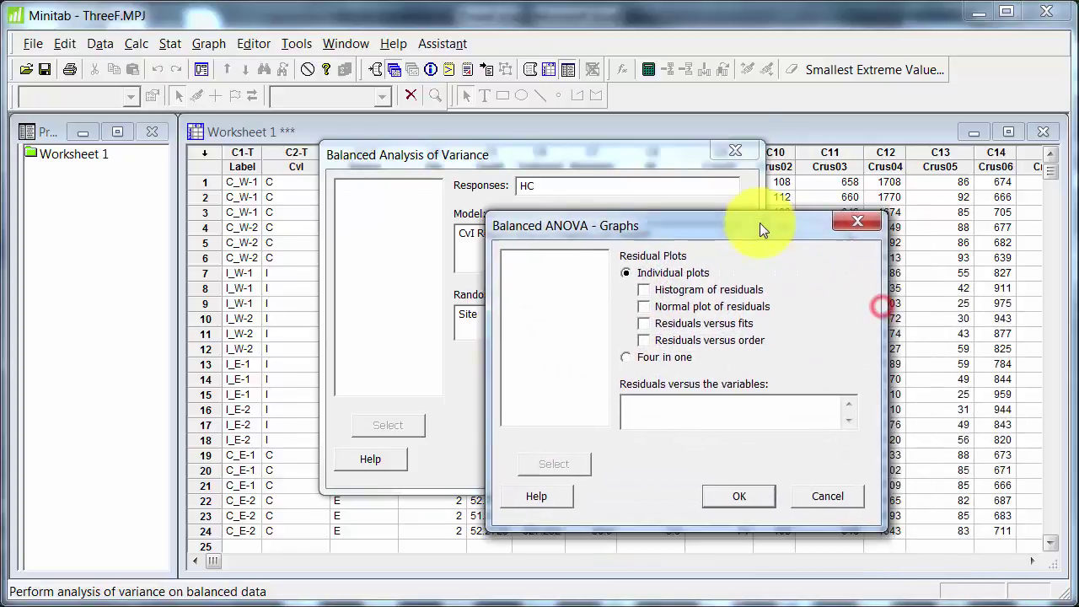
{"action": "left_click", "coordinate": [675, 356]}
{"action": "left_click", "coordinate": [730, 498]}
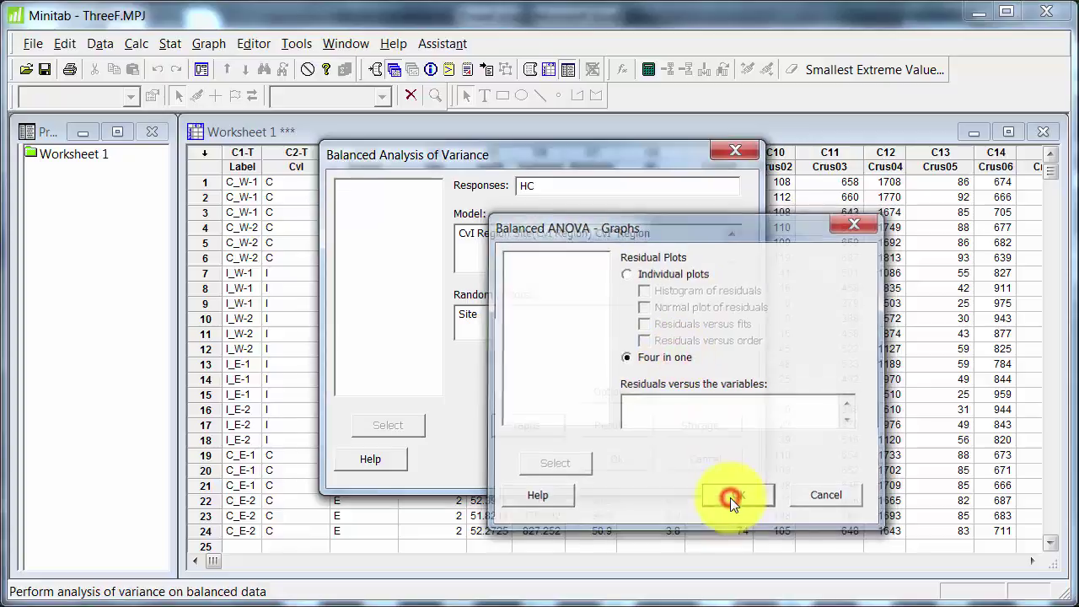
Accept the display of expected mean squares and variance components, and run the Balanced ANOVA for HC.
{"action": "left_click", "coordinate": [602, 430]}
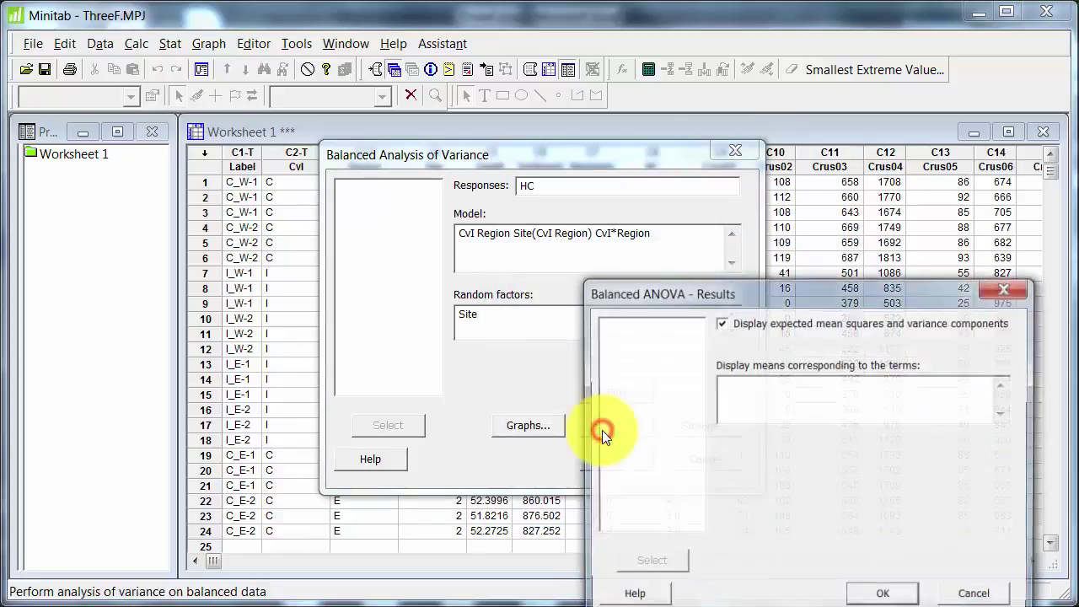
{"action": "left_click_drag", "start_coordinate": [778, 292], "coordinate": [683, 177]}
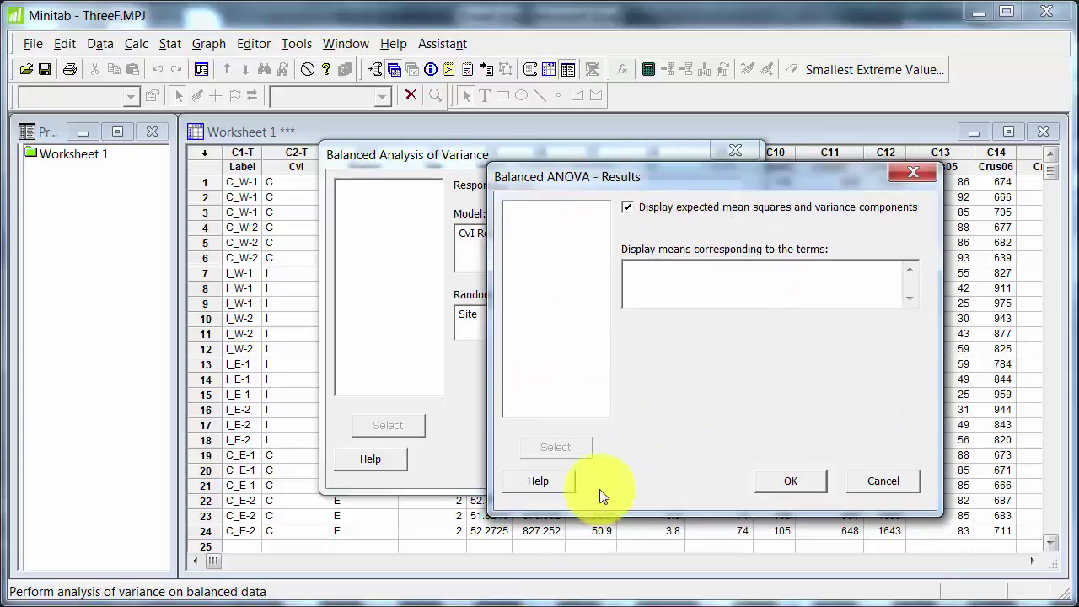
{"action": "left_click", "coordinate": [775, 487]}
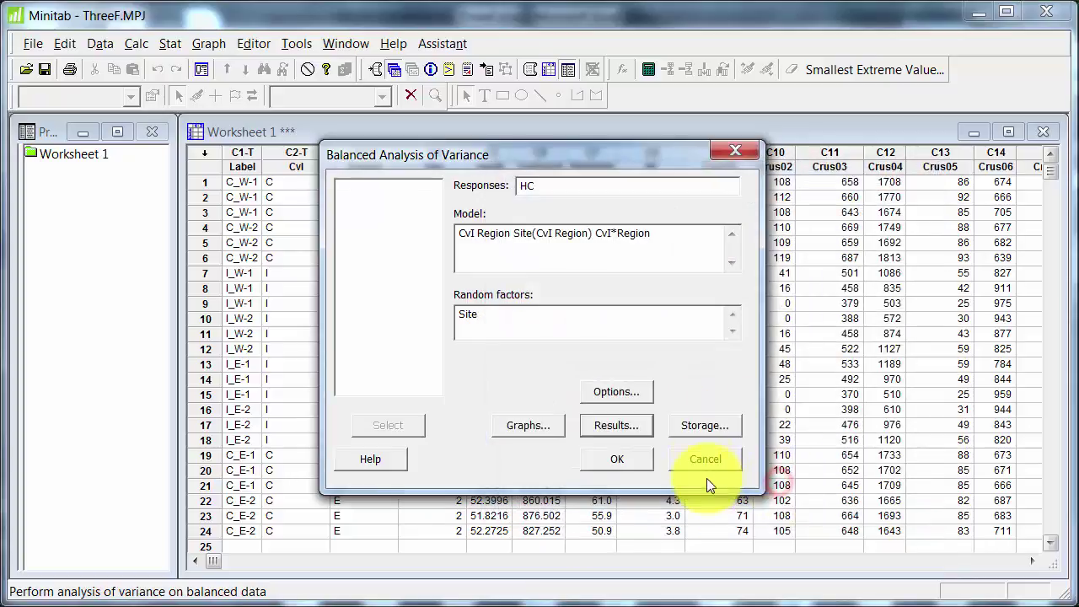
{"action": "left_click", "coordinate": [619, 461]}
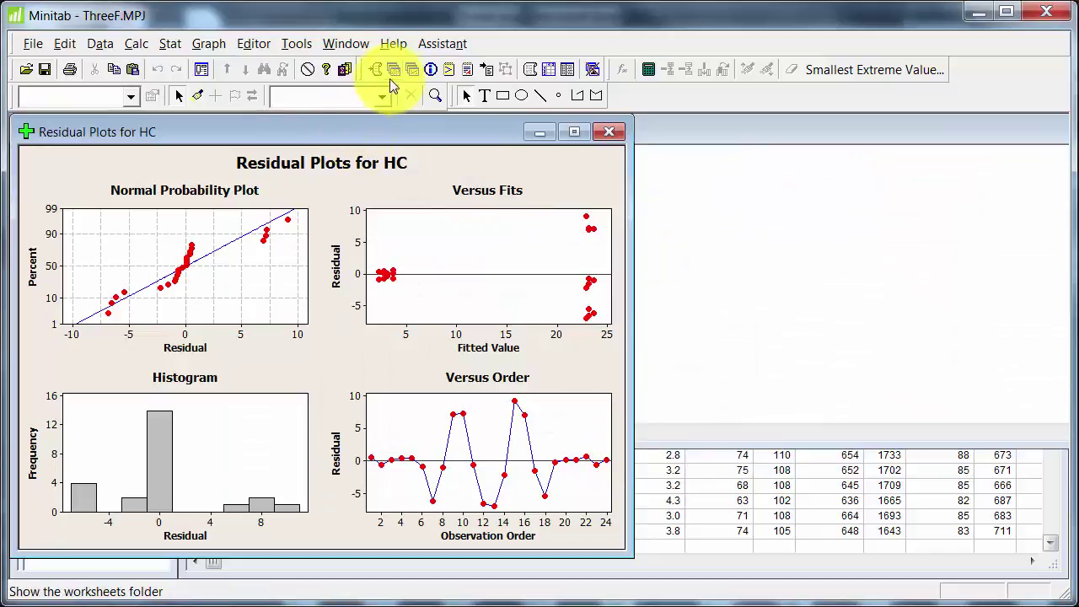
Examine the four residual plots for HC, and read the analysis of variance table in the session output.
{"action": "left_click", "coordinate": [412, 71]}
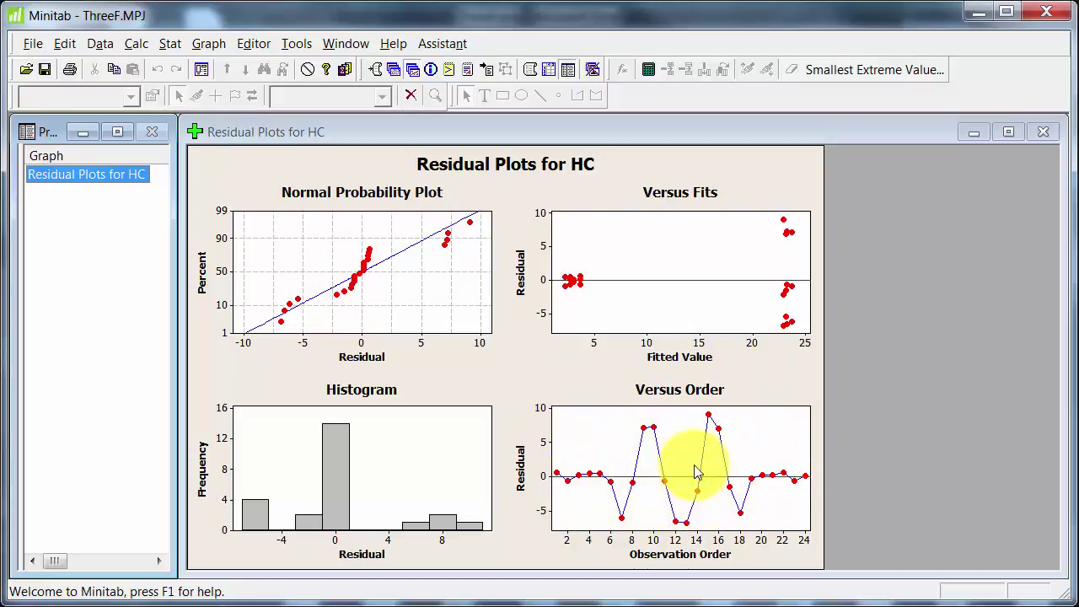
{"action": "left_click", "coordinate": [571, 286]}
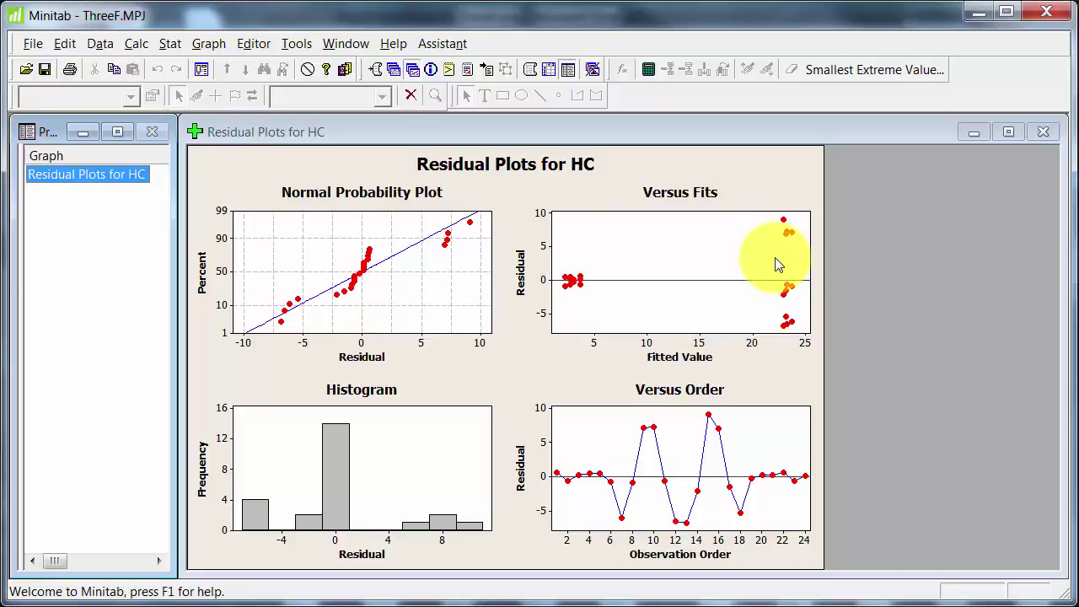
{"action": "left_click", "coordinate": [380, 68]}
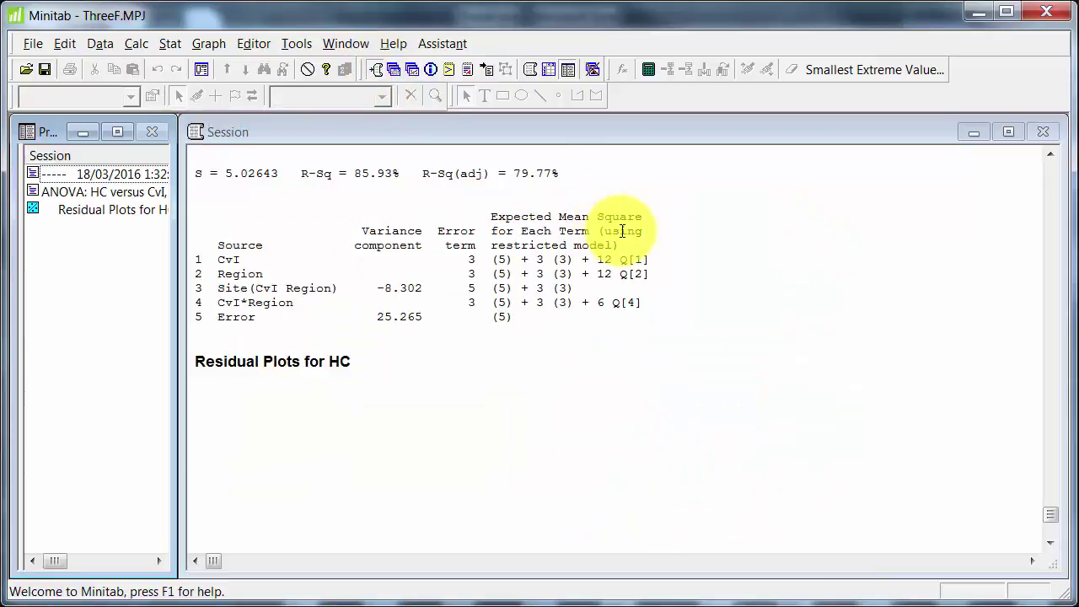
{"action": "scroll", "coordinate": [621, 231], "scroll_direction": "up", "scroll_amount": 1}
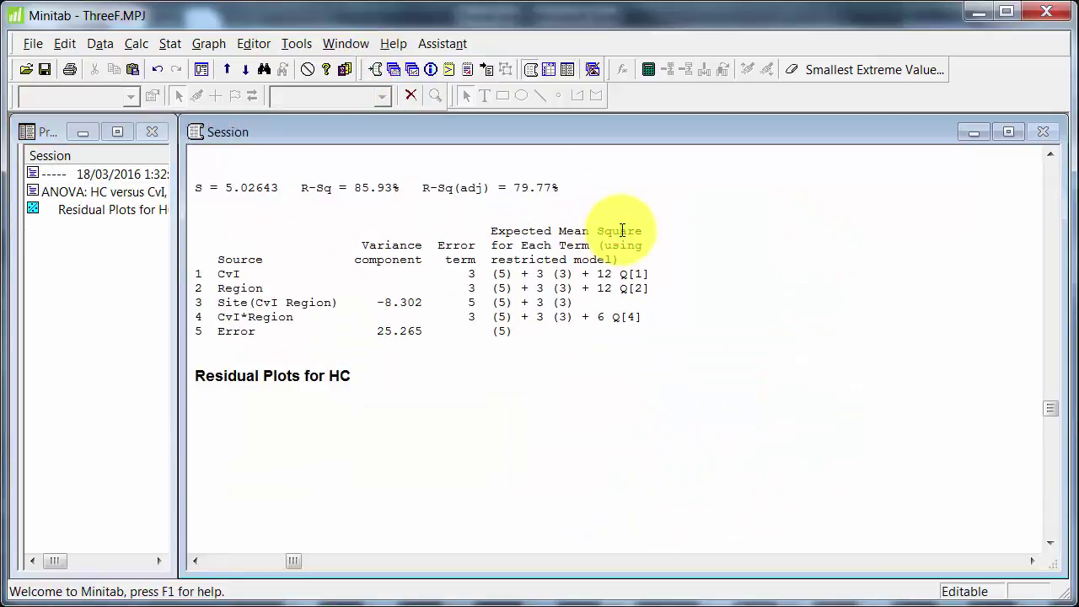
{"action": "scroll", "coordinate": [620, 231], "scroll_direction": "up", "scroll_amount": 10}
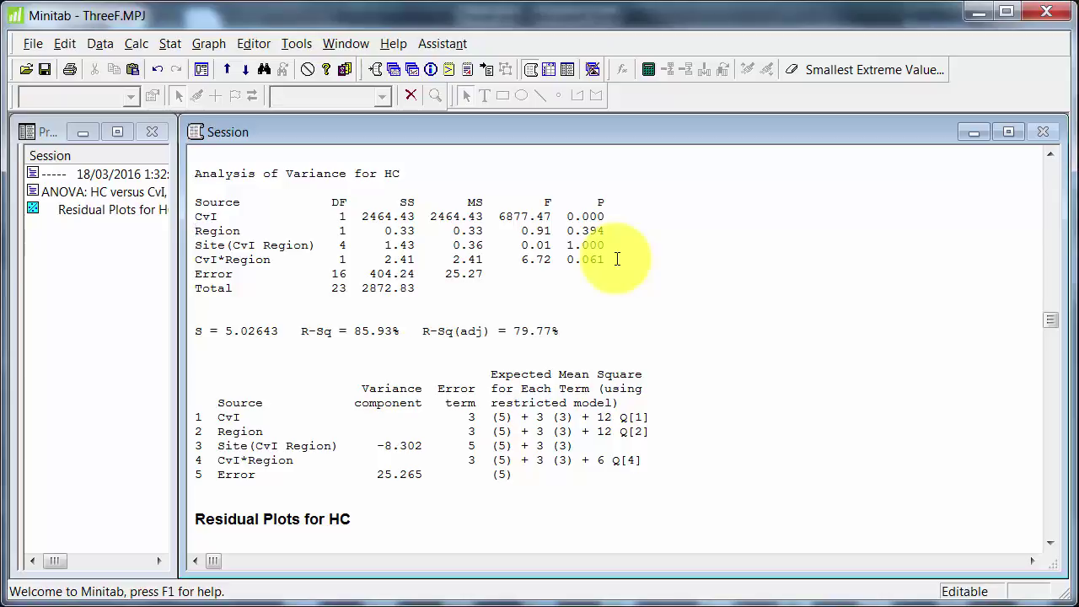
Open the General Linear Model for HC and switch its residual plots to Individual plots with none selected.
{"action": "left_click", "coordinate": [171, 43]}
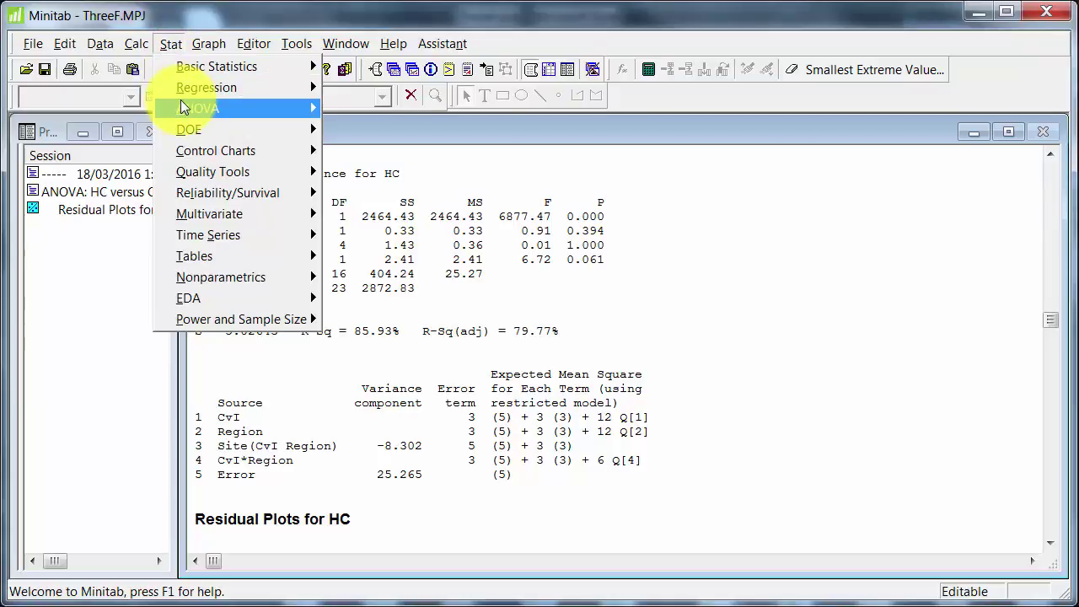
{"action": "mouse_move", "coordinate": [194, 108]}
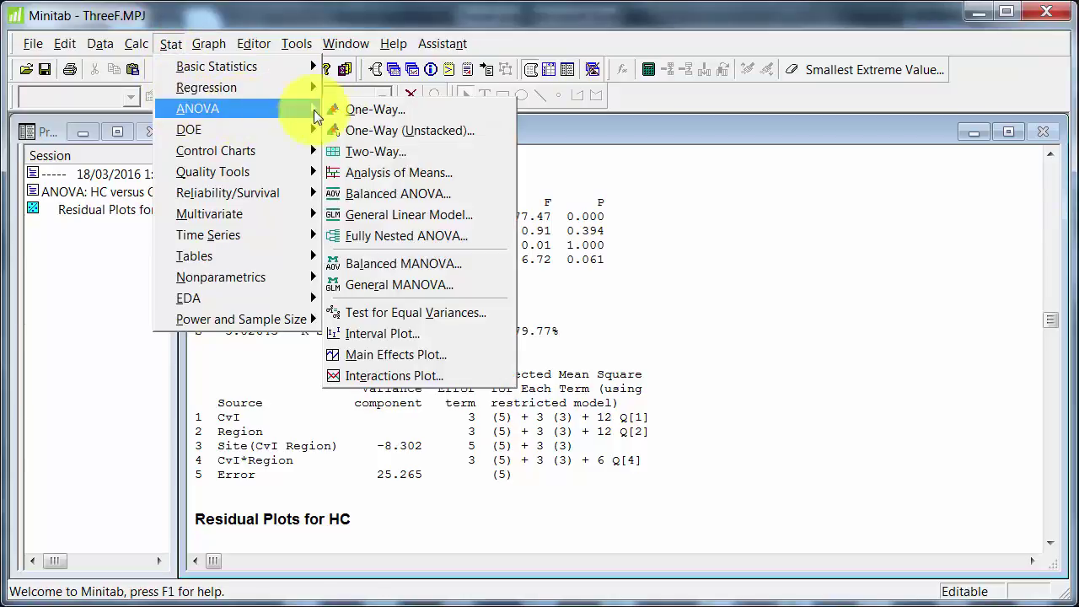
{"action": "left_click", "coordinate": [408, 214]}
{"action": "left_click_drag", "start_coordinate": [831, 291], "coordinate": [672, 173]}
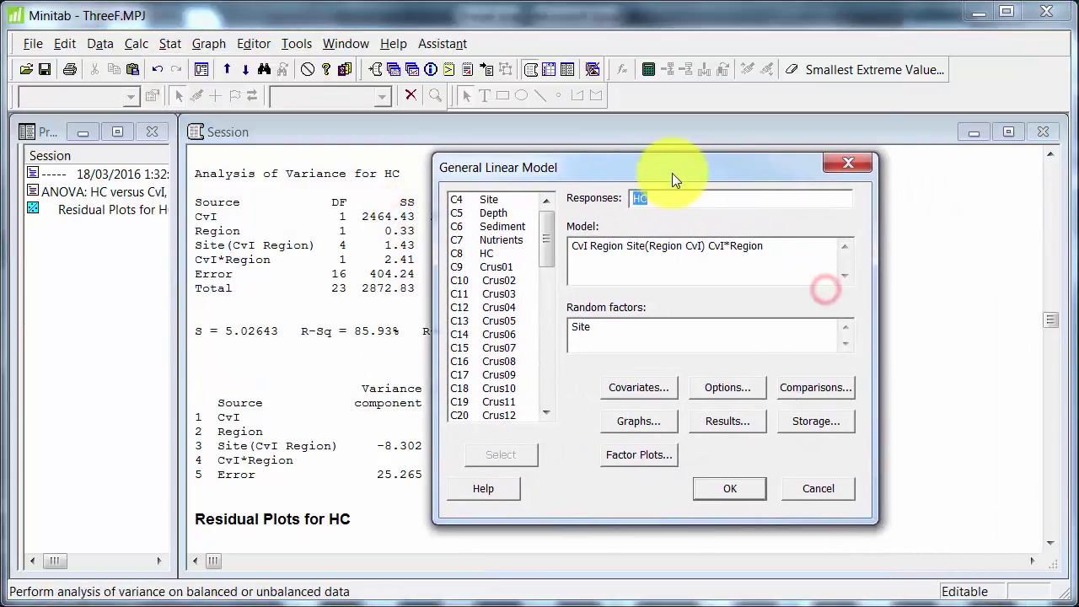
{"action": "left_click", "coordinate": [753, 488]}
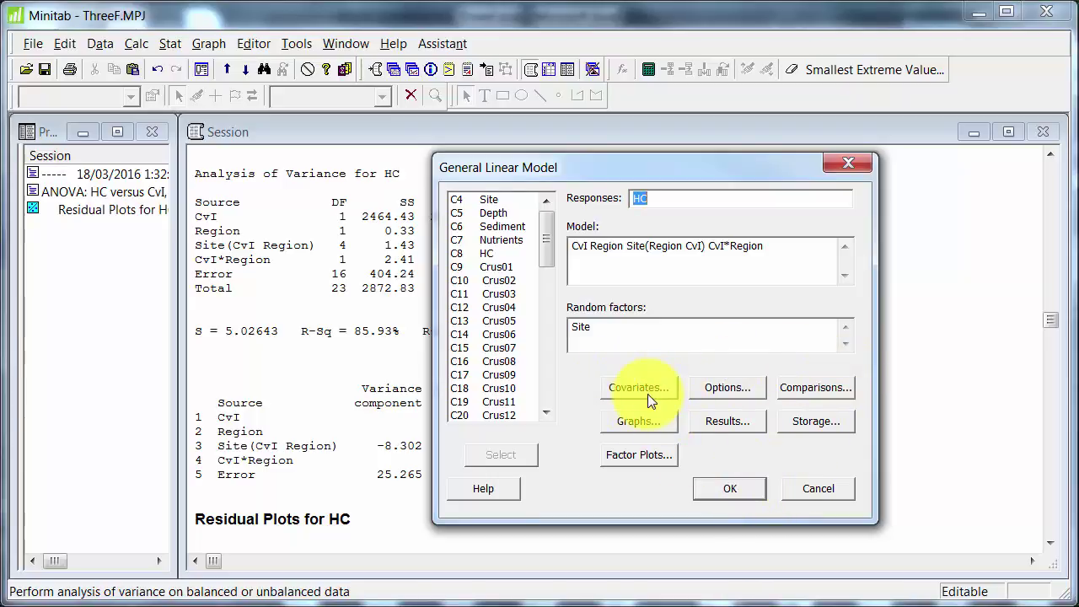
{"action": "left_click", "coordinate": [626, 426]}
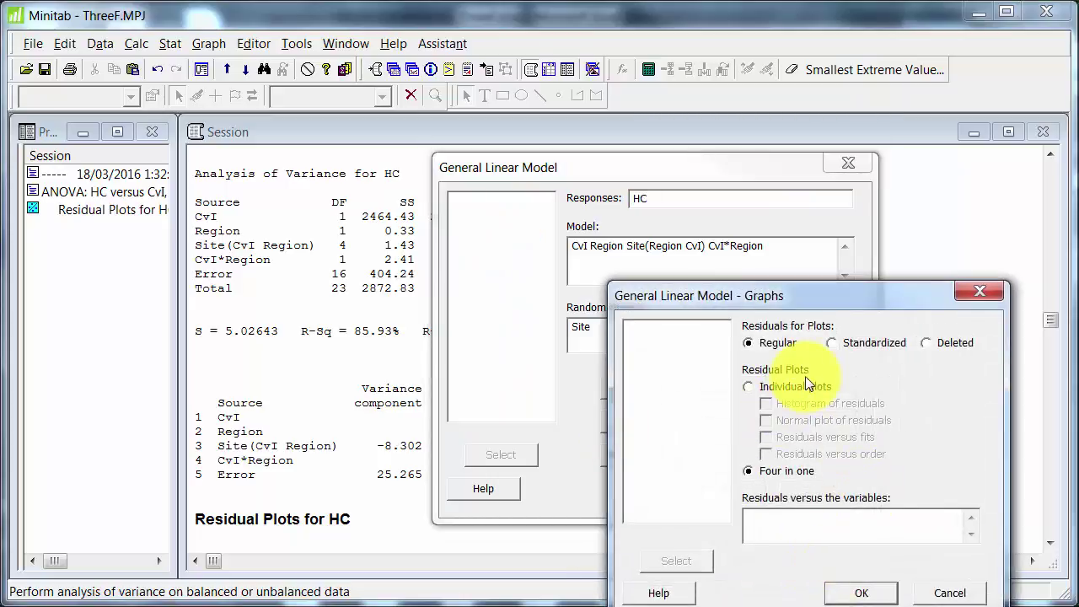
{"action": "left_click", "coordinate": [795, 384]}
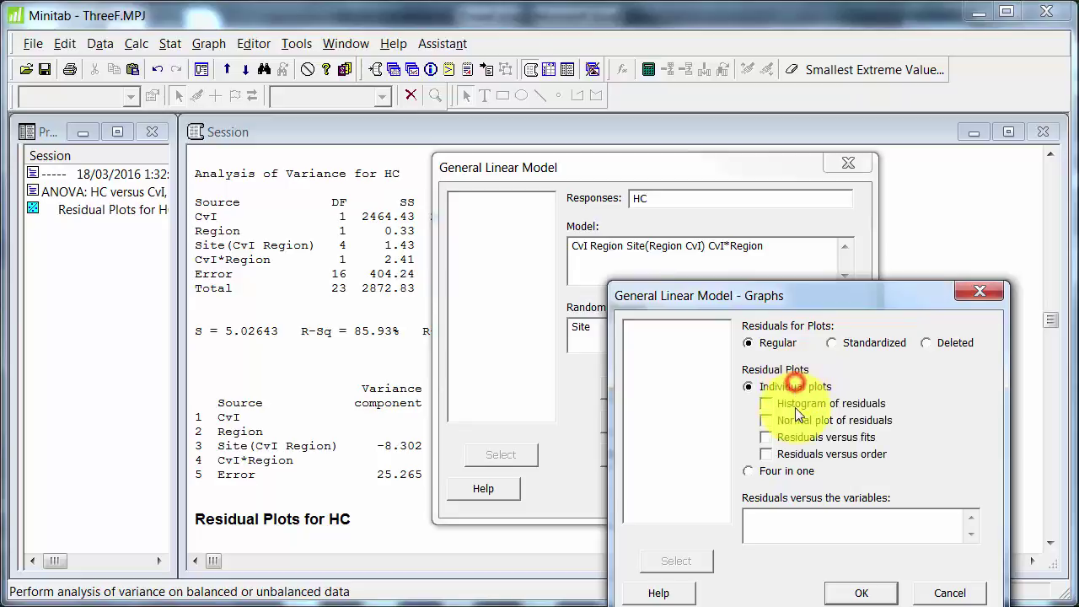
{"action": "left_click", "coordinate": [879, 593]}
Check the sum of squares type in the General Linear Model options.
{"action": "left_click", "coordinate": [739, 388]}
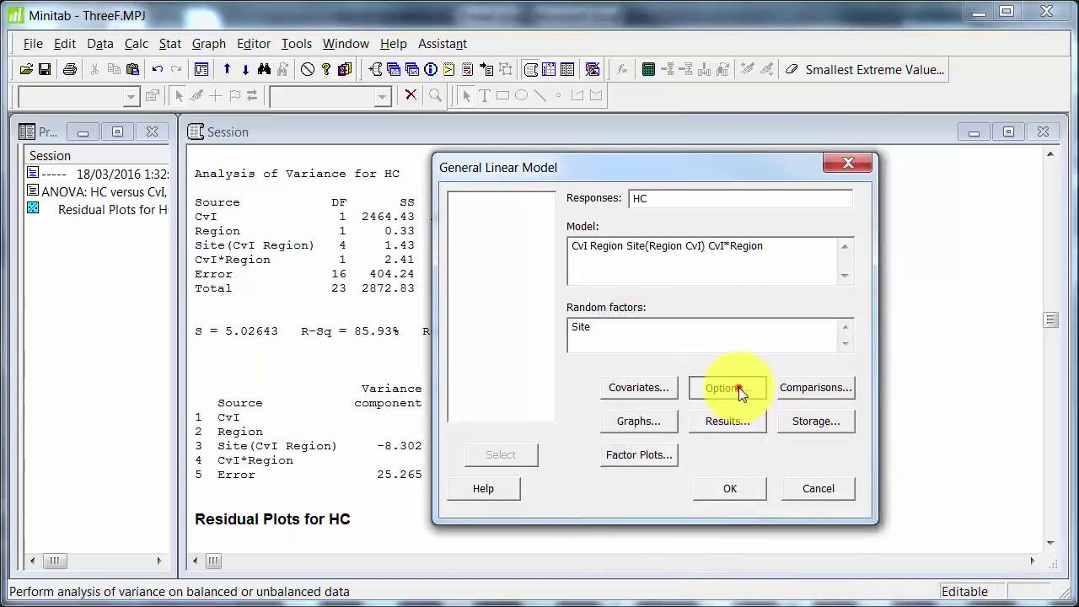
{"action": "left_click_drag", "start_coordinate": [810, 303], "coordinate": [683, 204]}
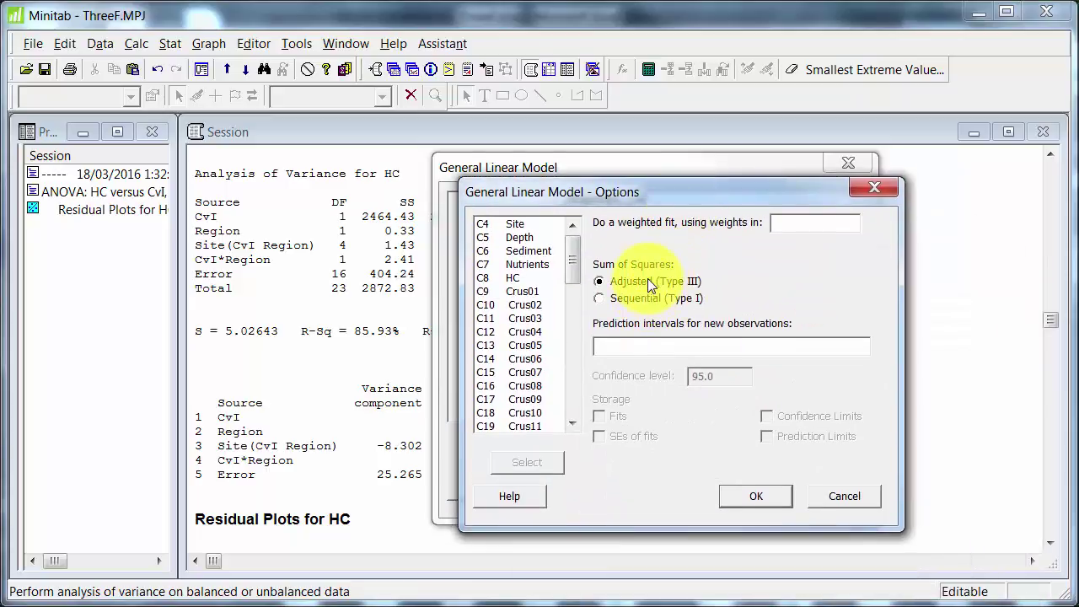
{"action": "left_click", "coordinate": [814, 496]}
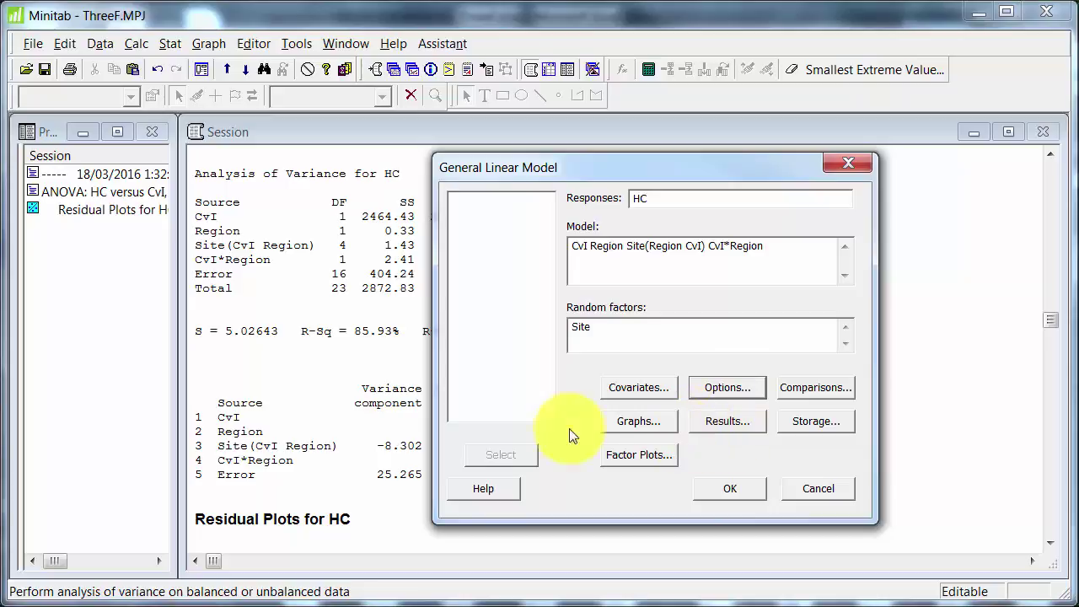
Turn on the display of expected mean squares and variance components in the results, and run the General Linear Model for HC.
{"action": "left_click", "coordinate": [718, 426]}
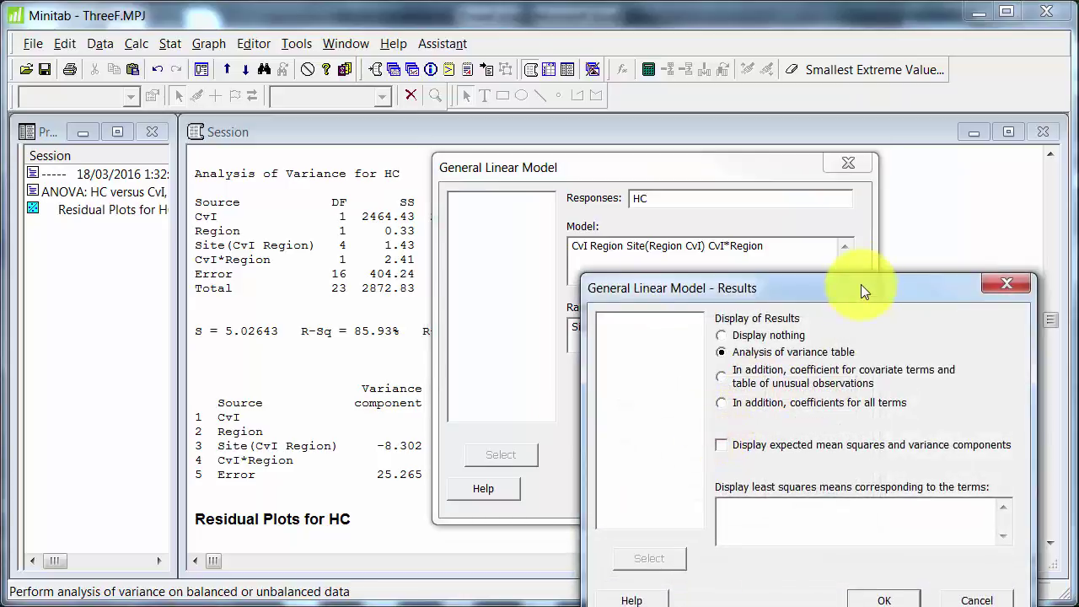
{"action": "left_click_drag", "start_coordinate": [861, 286], "coordinate": [809, 188]}
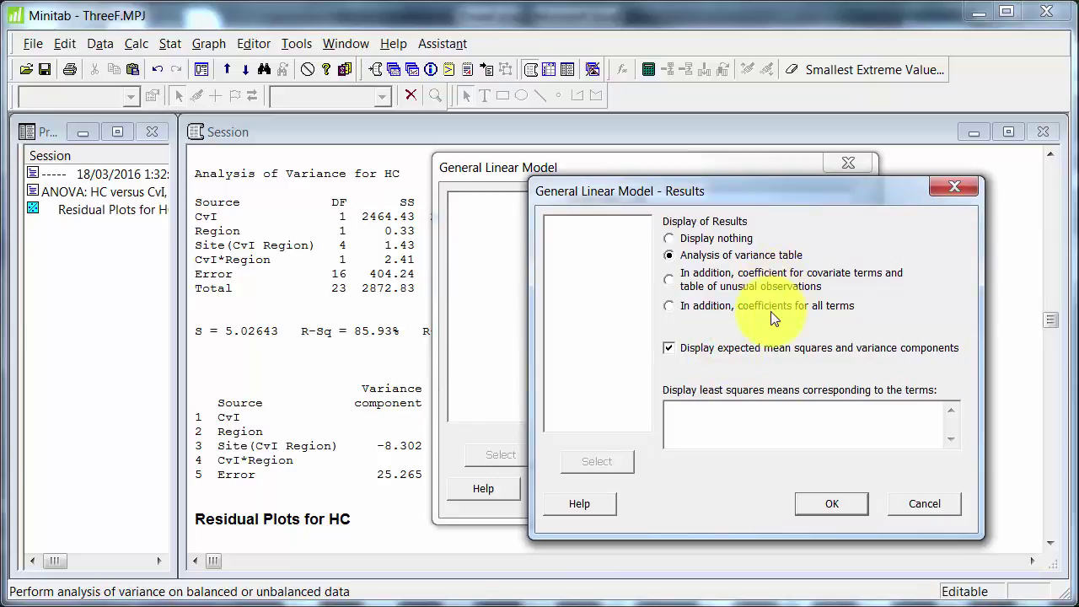
{"action": "left_click", "coordinate": [822, 513]}
{"action": "left_click", "coordinate": [822, 510]}
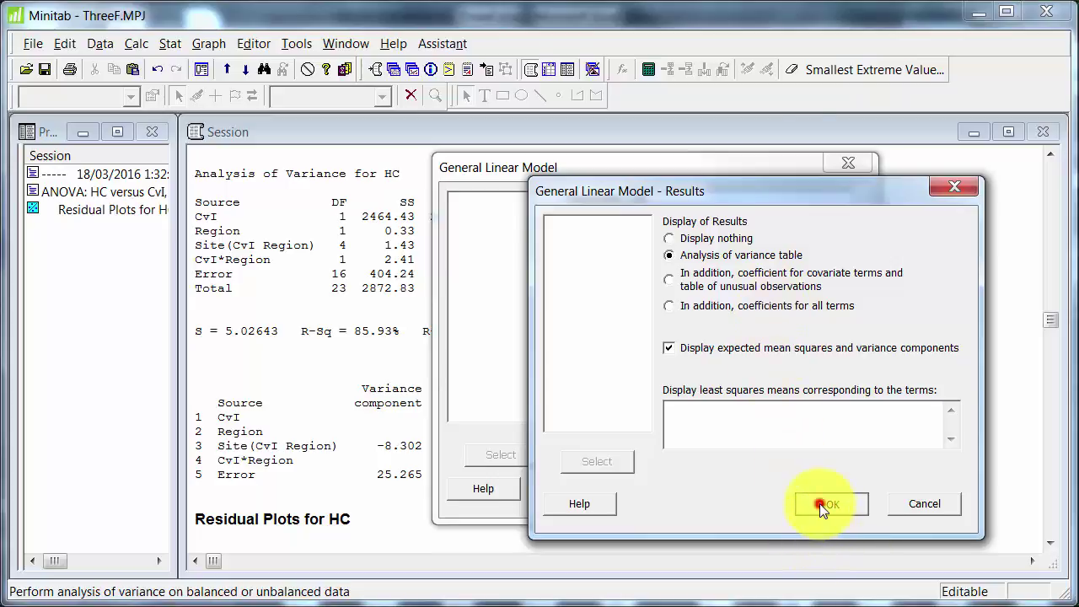
{"action": "left_click", "coordinate": [736, 487]}
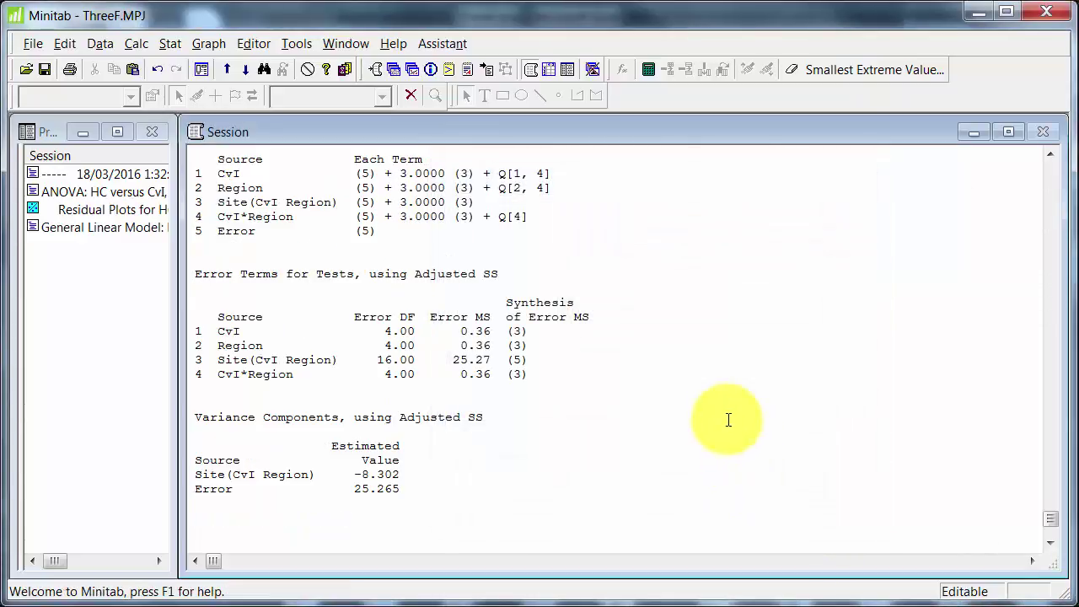
Examine the General Linear Model output for HC, comparing its variance table and expected mean squares with the Balanced ANOVA output.
{"action": "scroll", "coordinate": [723, 413], "scroll_direction": "up", "scroll_amount": 3}
{"action": "scroll", "coordinate": [724, 413], "scroll_direction": "up", "scroll_amount": 5}
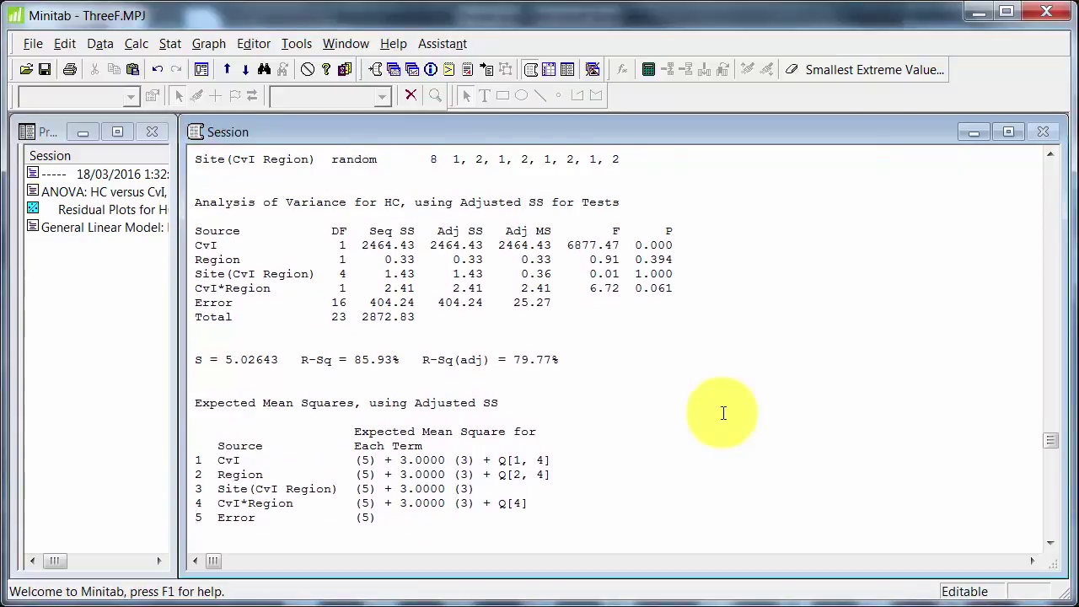
{"action": "scroll", "coordinate": [723, 413], "scroll_direction": "up", "scroll_amount": 7}
{"action": "scroll", "coordinate": [723, 413], "scroll_direction": "up", "scroll_amount": 3}
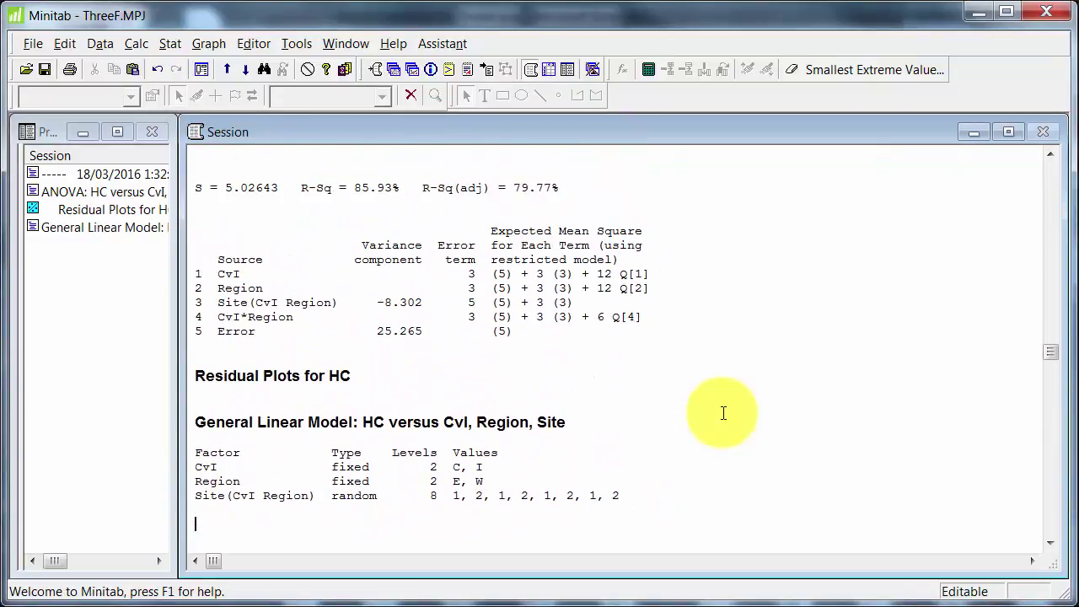
{"action": "scroll", "coordinate": [723, 413], "scroll_direction": "down", "scroll_amount": 12}
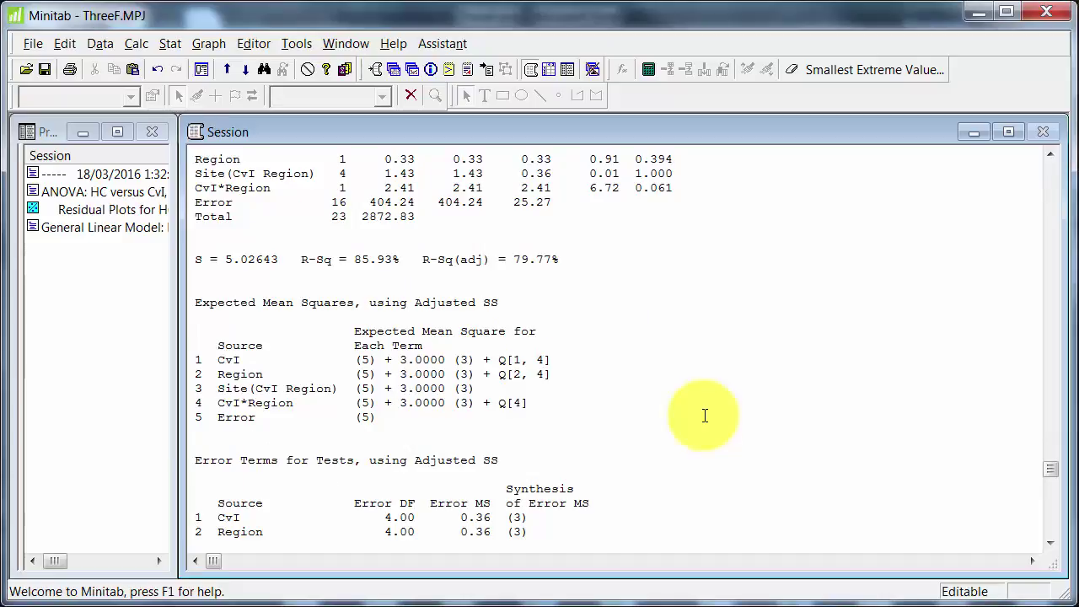
{"action": "scroll", "coordinate": [705, 415], "scroll_direction": "up", "scroll_amount": 2}
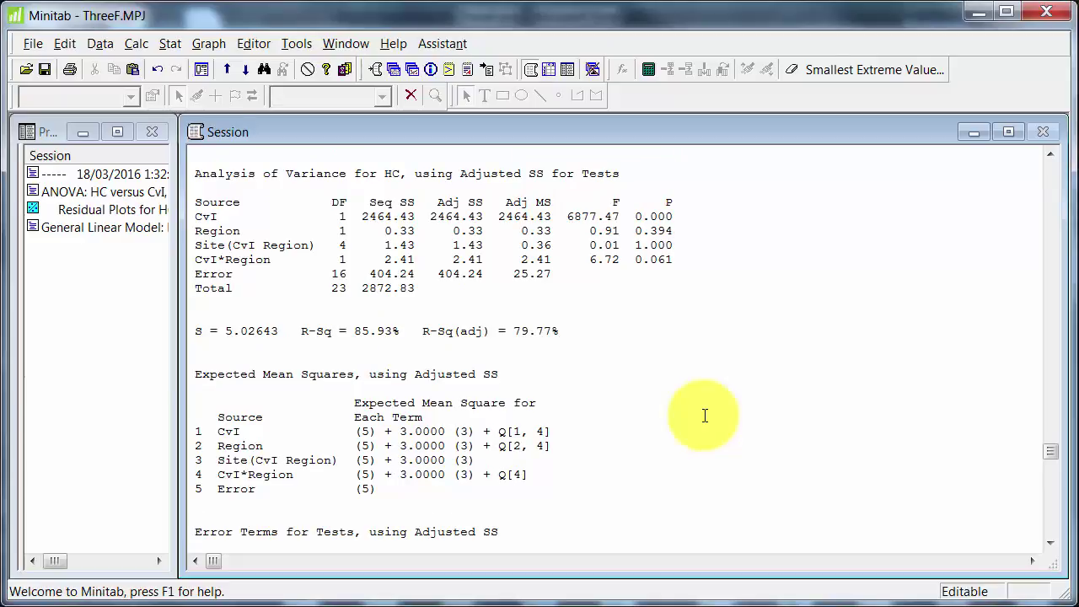
{"action": "scroll", "coordinate": [704, 415], "scroll_direction": "down", "scroll_amount": 1}
{"action": "scroll", "coordinate": [705, 415], "scroll_direction": "up", "scroll_amount": 1}
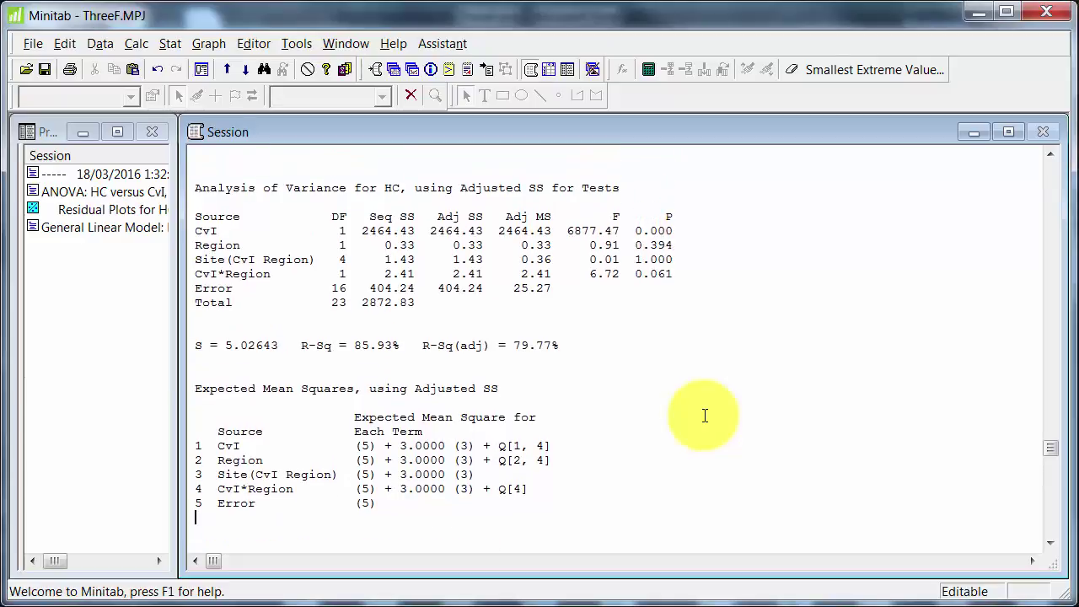
{"action": "scroll", "coordinate": [705, 415], "scroll_direction": "up", "scroll_amount": 1}
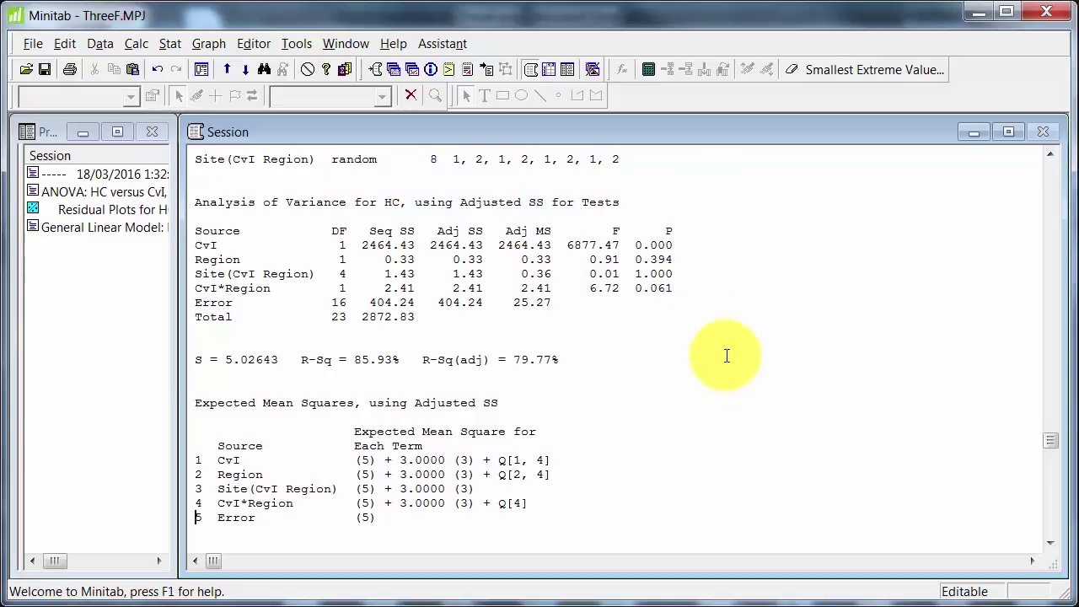
Switch to PRIMER 6 and review the existing PERMANOVA results, the ThreeF.env worksheet and the Resem1 distance matrix.
{"action": "left_click", "coordinate": [414, 75]}
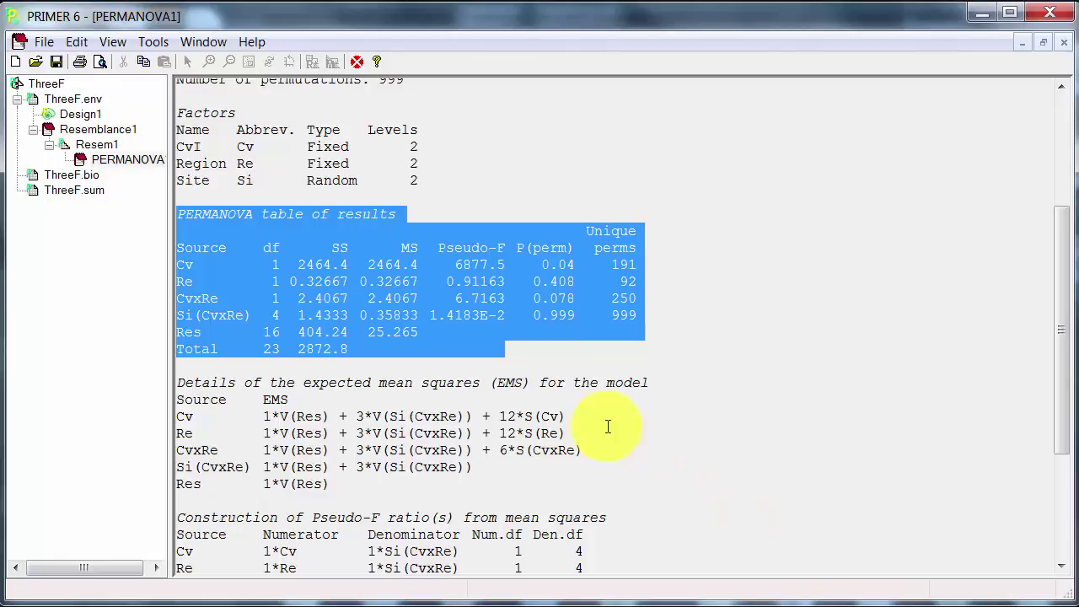
{"action": "left_click", "coordinate": [568, 369]}
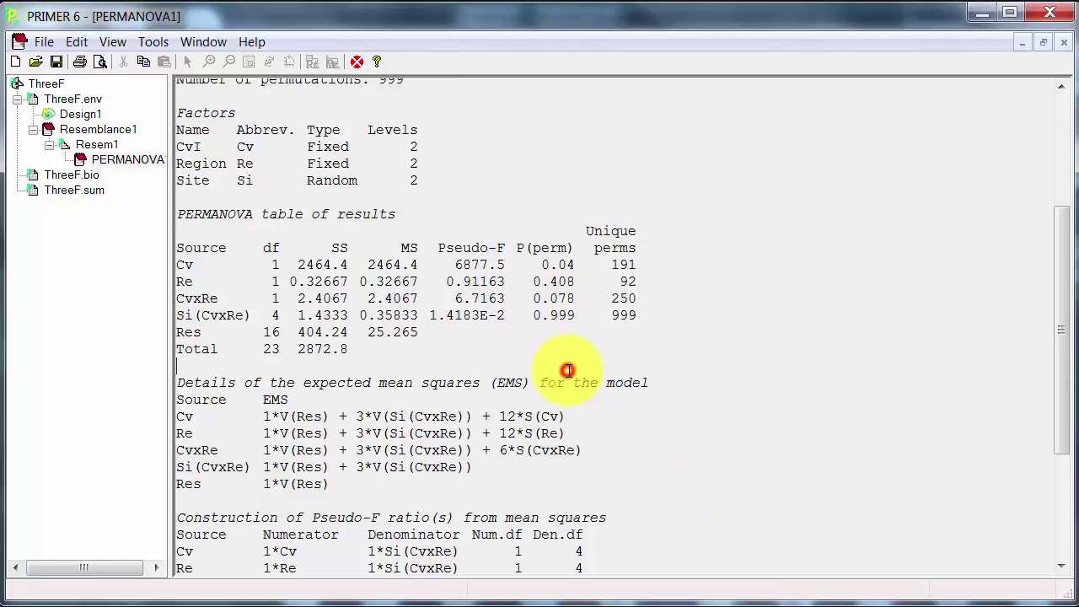
{"action": "double_click", "coordinate": [45, 103]}
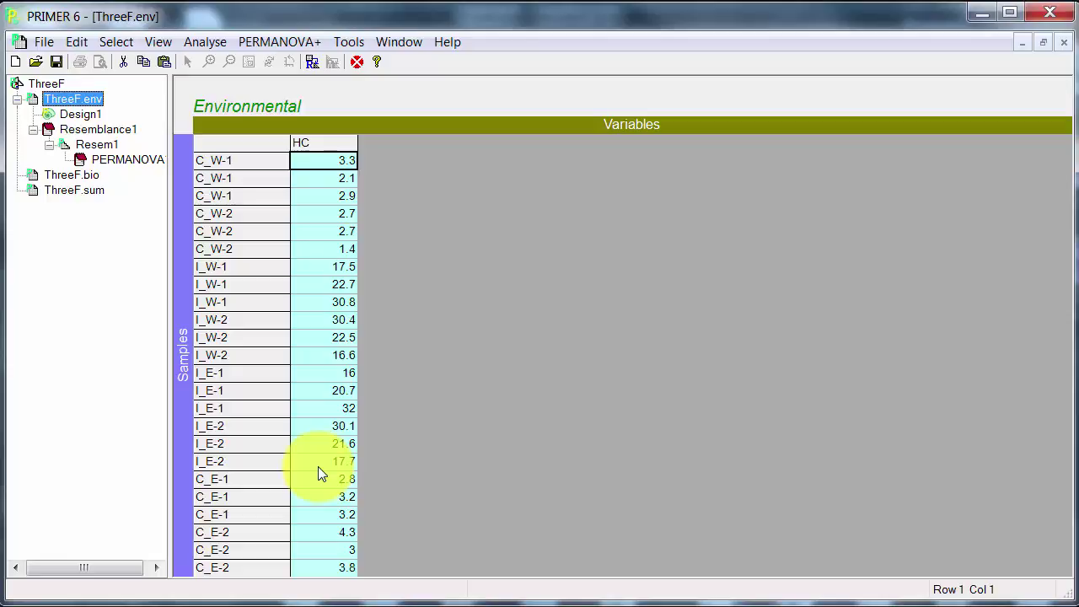
{"action": "double_click", "coordinate": [98, 145]}
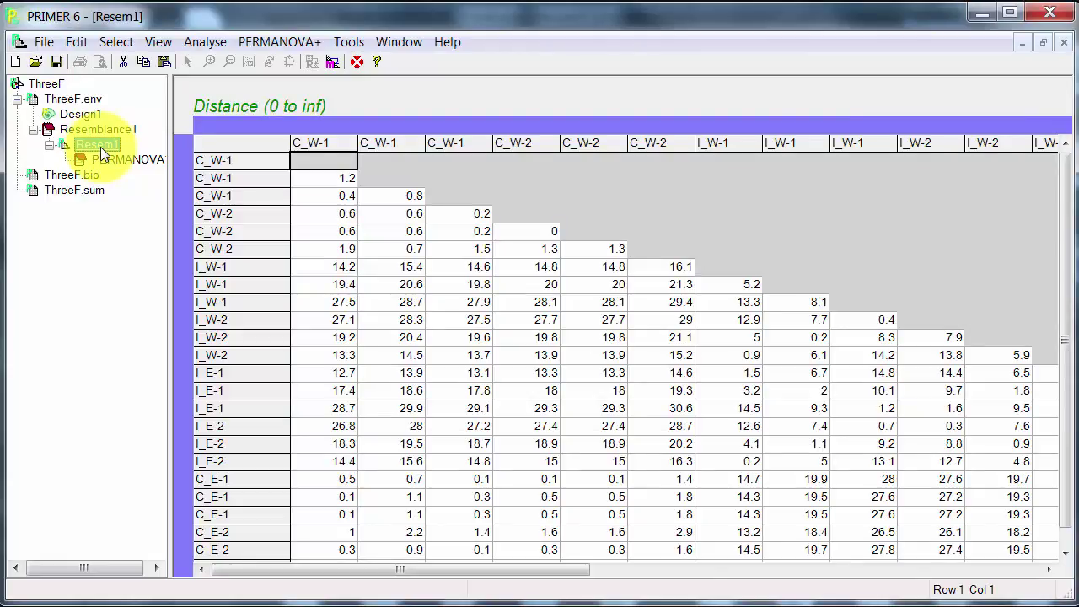
{"action": "double_click", "coordinate": [87, 102]}
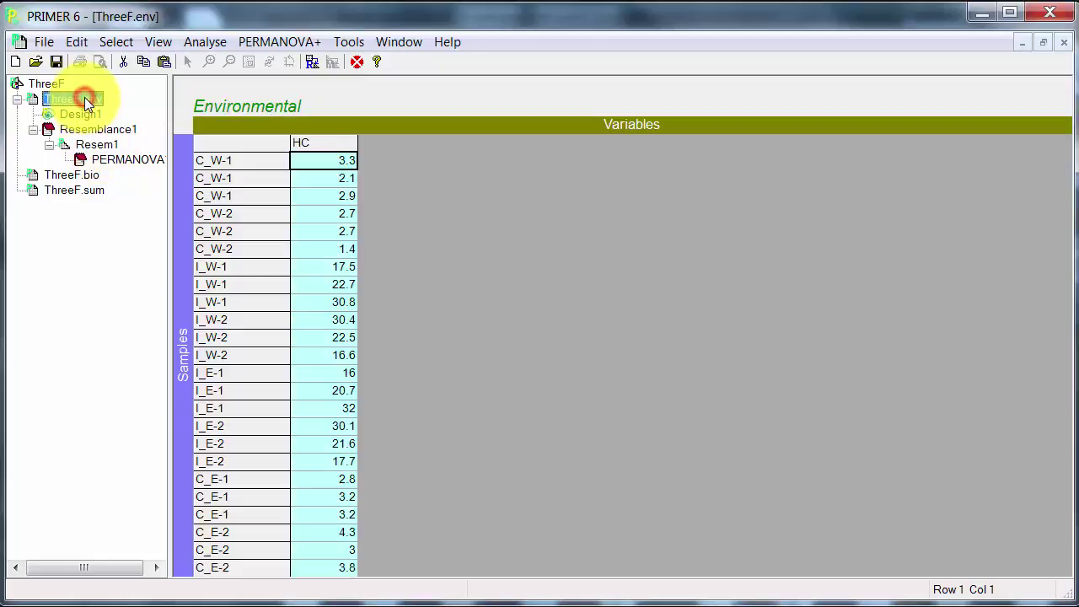
Show all variables in the ThreeF.env worksheet, highlight the HC column and restrict the selection to it.
{"action": "left_click", "coordinate": [99, 42]}
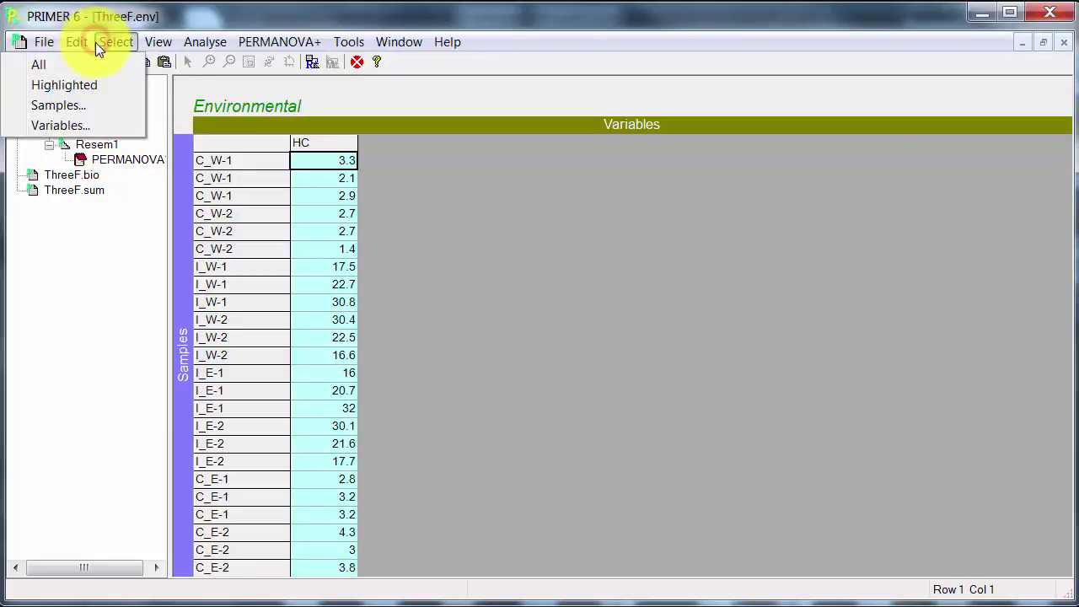
{"action": "left_click", "coordinate": [90, 66]}
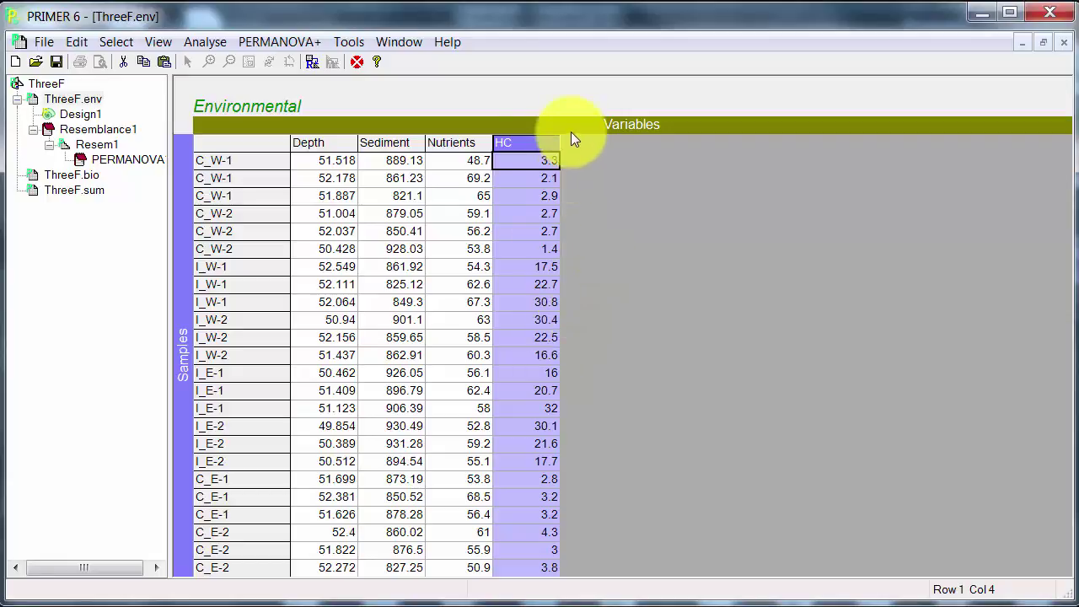
{"action": "left_click", "coordinate": [111, 42]}
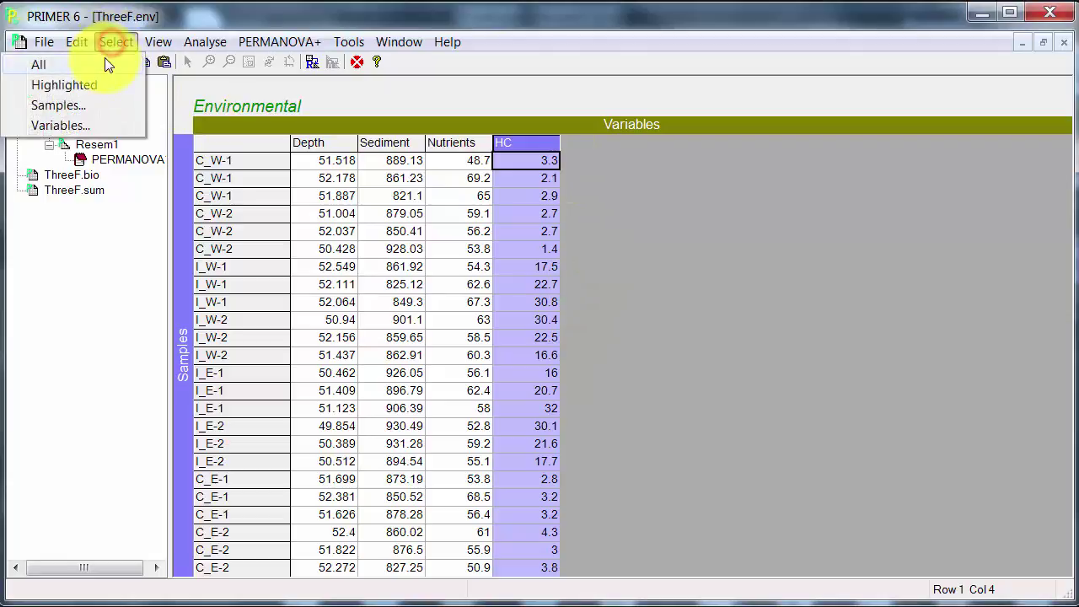
{"action": "left_click", "coordinate": [94, 84]}
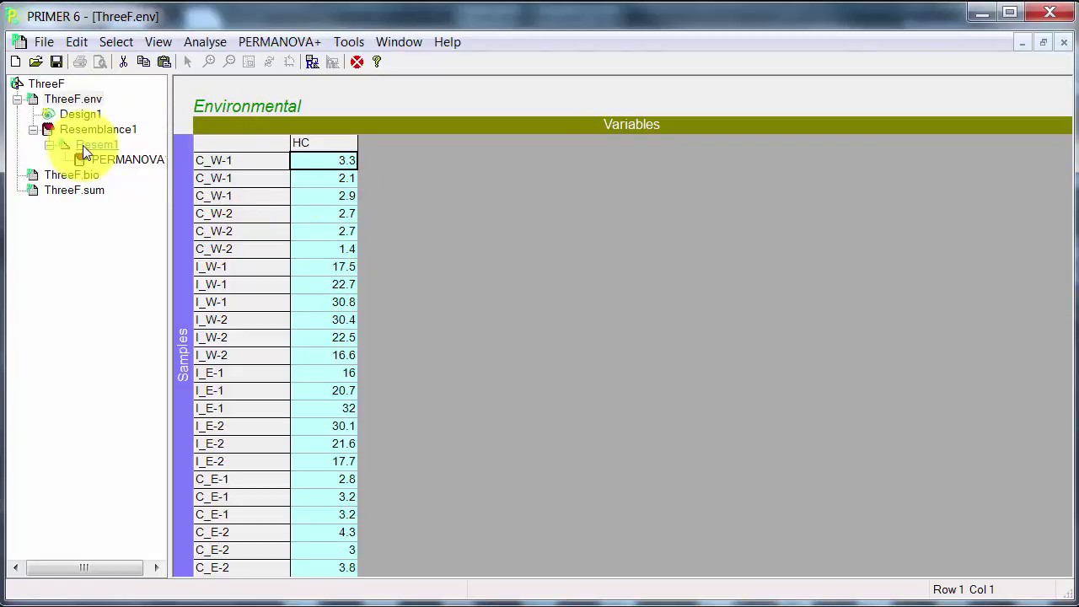
Review the Resem1 distance matrix and the factors, nesting and fixed or random settings in Design1.
{"action": "left_click", "coordinate": [72, 99]}
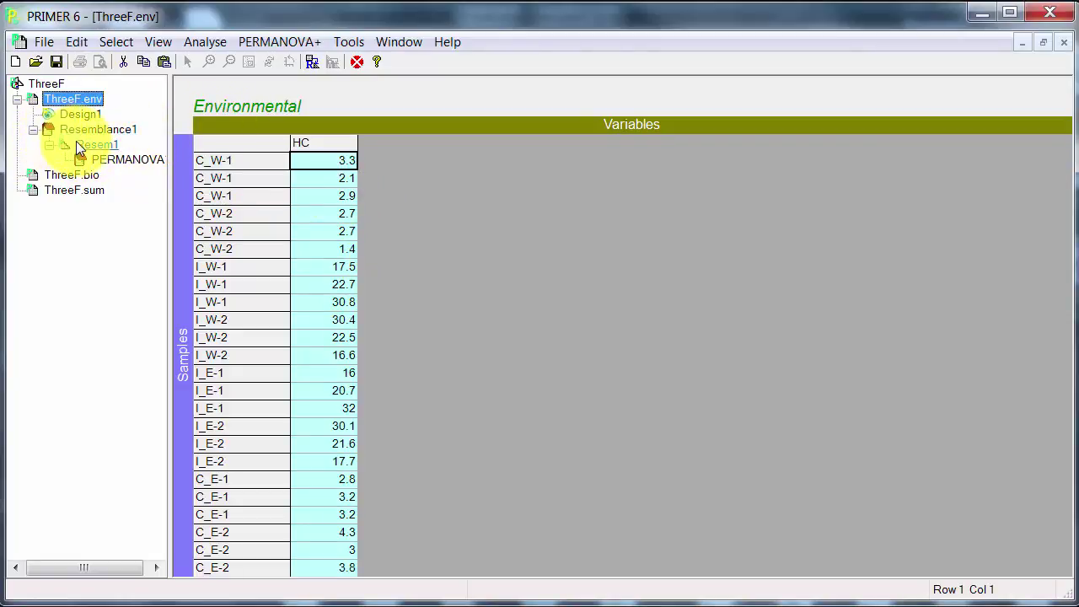
{"action": "left_click", "coordinate": [76, 145]}
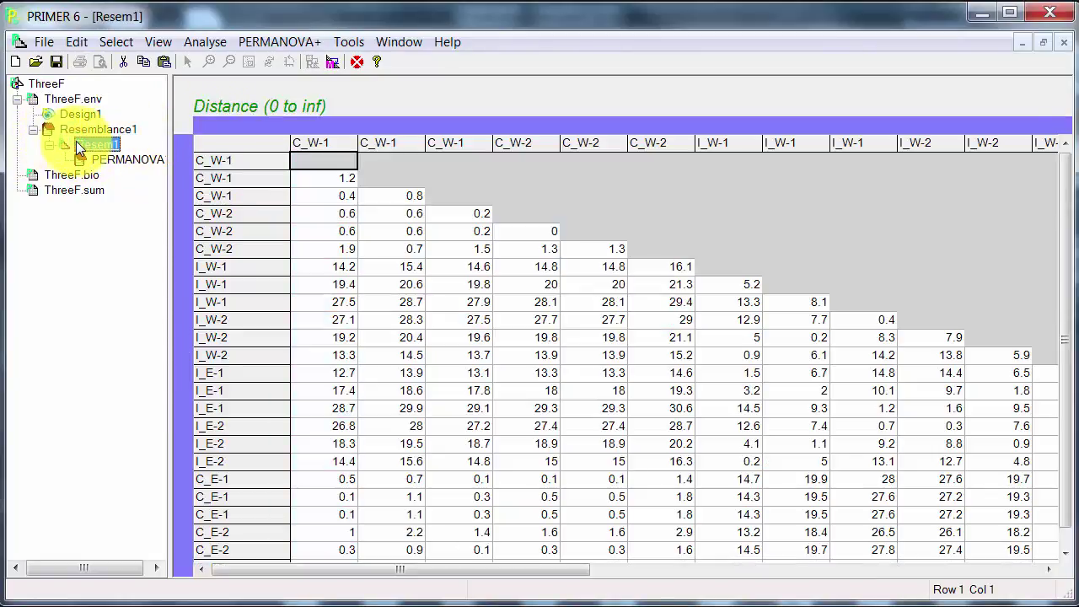
{"action": "left_click", "coordinate": [81, 114]}
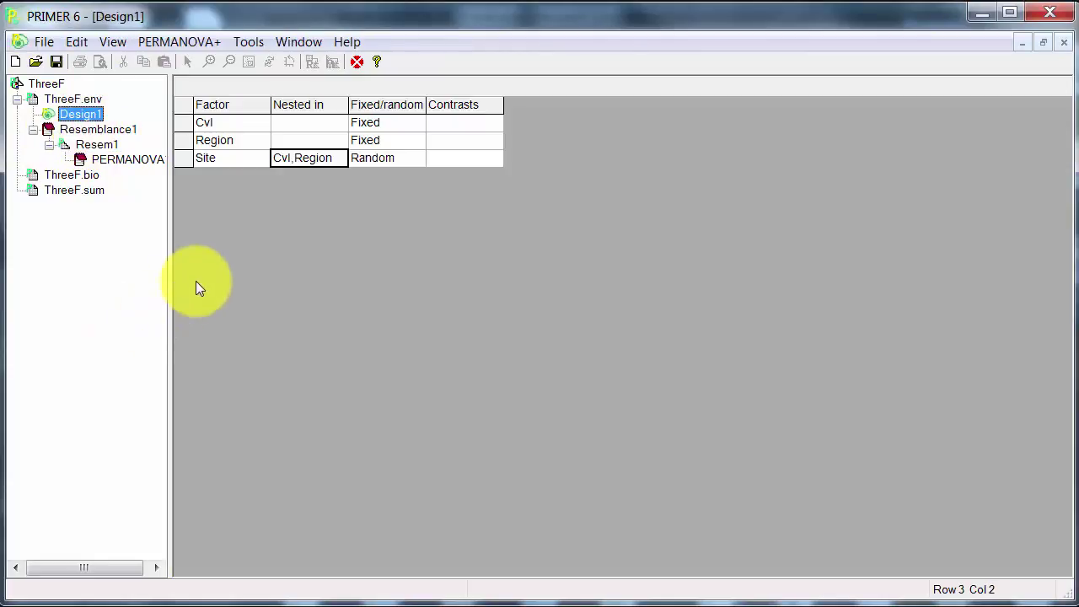
{"action": "left_click", "coordinate": [242, 160]}
{"action": "left_click", "coordinate": [242, 160]}
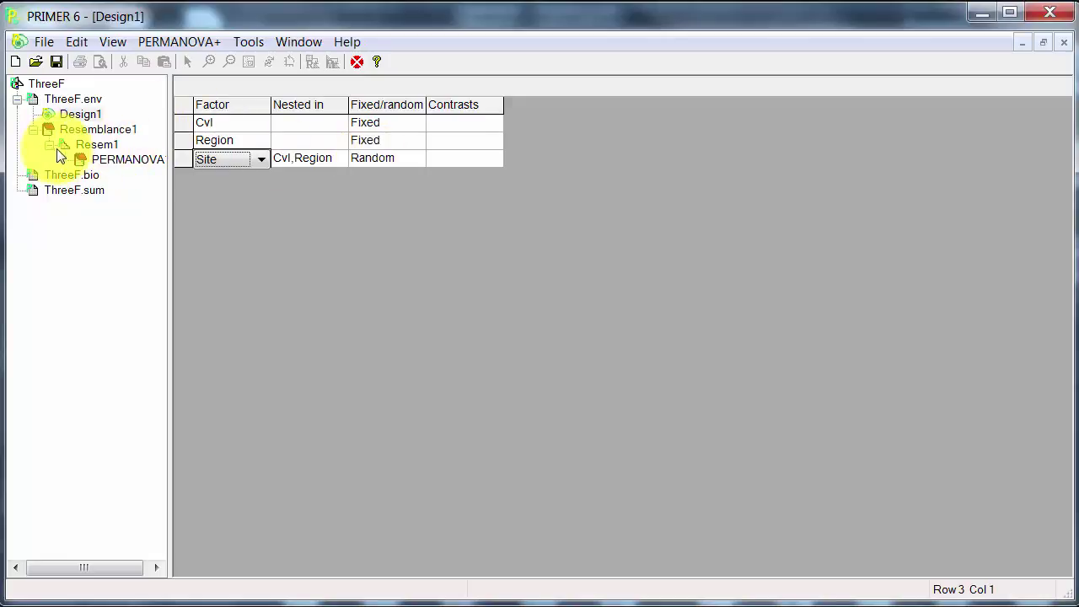
Run a PERMANOVA main test on Resem1 with Design1, Type III sums of squares, 999 permutations and permutation of residuals under a reduced model.
{"action": "left_click", "coordinate": [83, 146]}
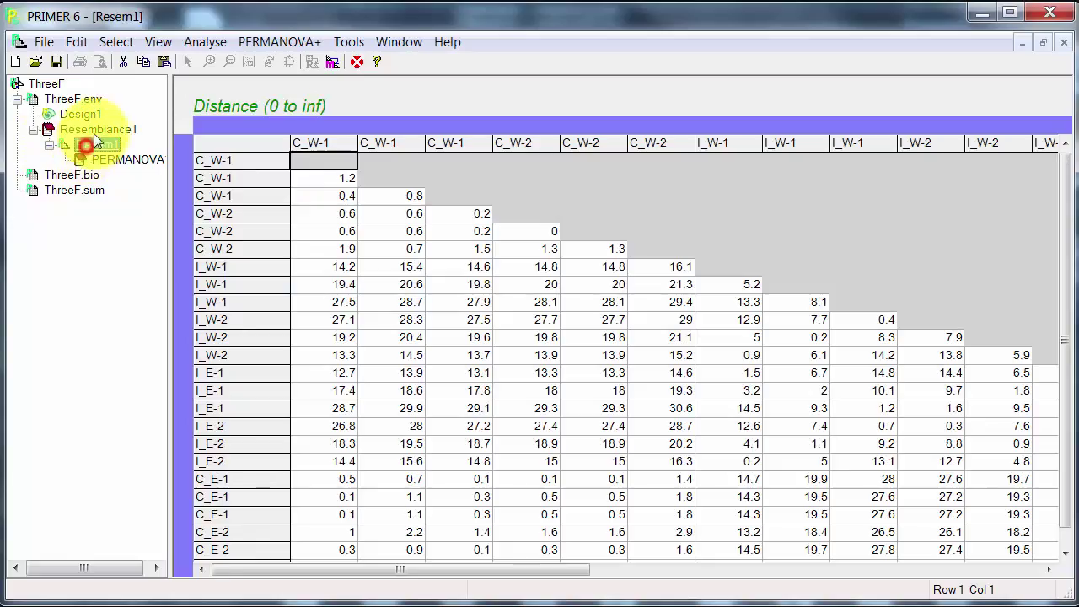
{"action": "left_click", "coordinate": [251, 39]}
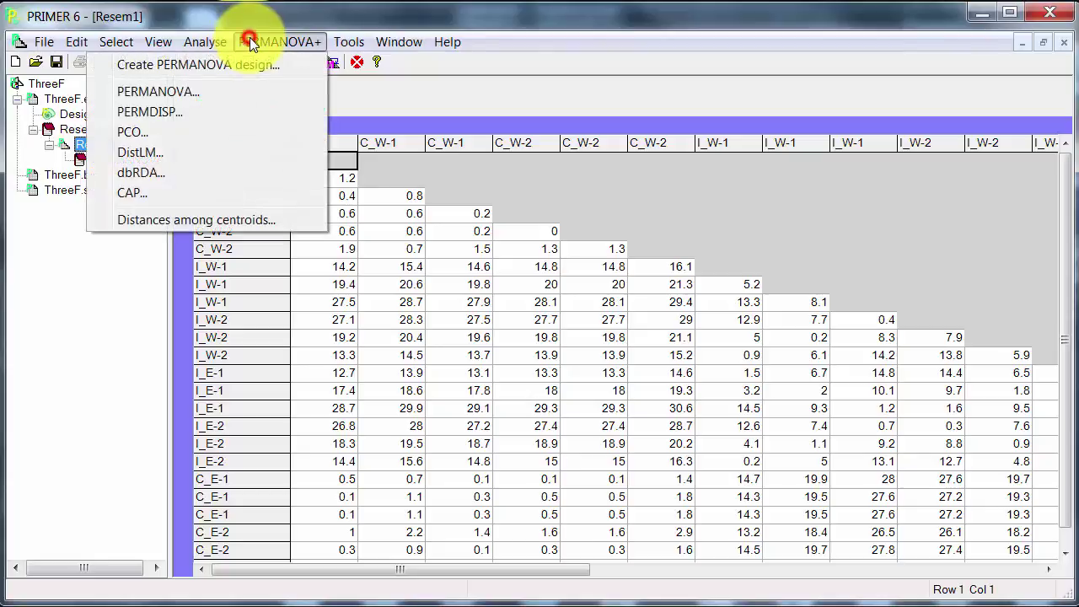
{"action": "left_click", "coordinate": [199, 97]}
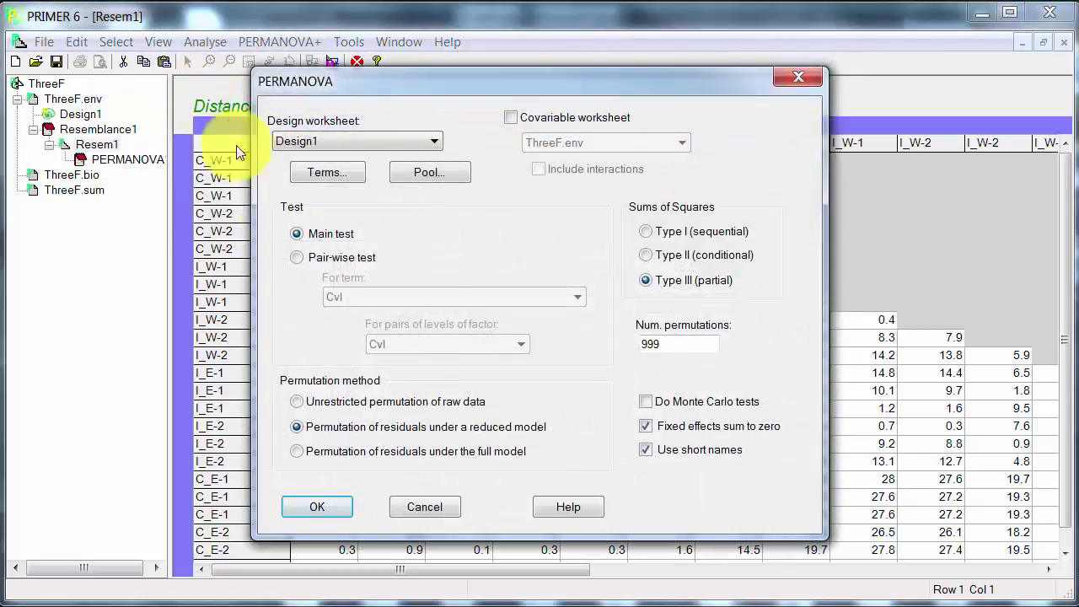
{"action": "left_click", "coordinate": [301, 509]}
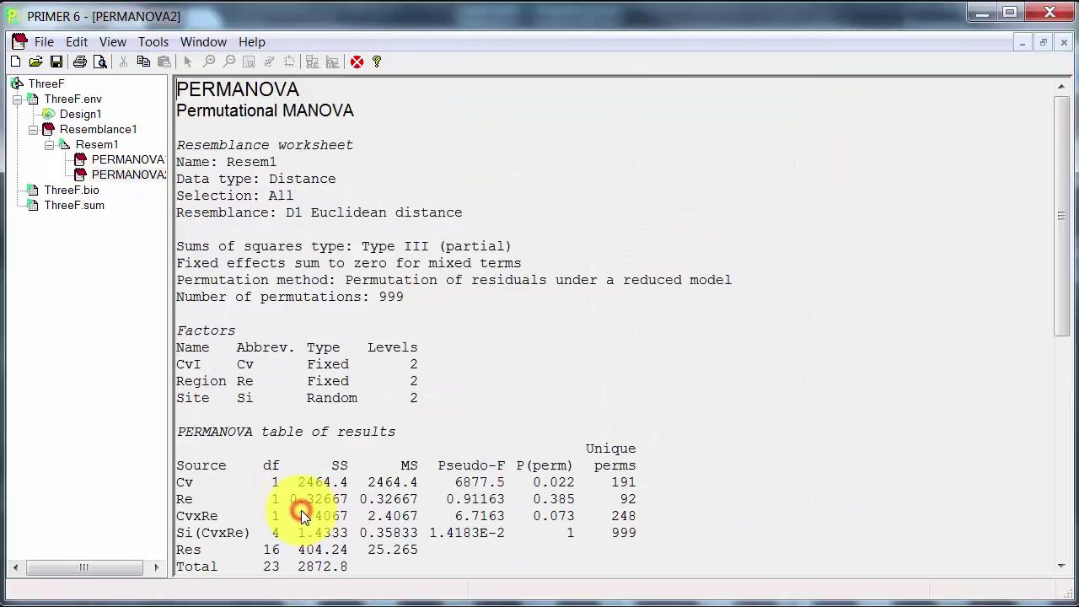
Show the new PERMANOVA table of results, narrow the PRIMER window to about half the screen and shrink its project tree to fit the table.
{"action": "left_click", "coordinate": [714, 396]}
{"action": "scroll", "coordinate": [714, 397], "scroll_direction": "down", "scroll_amount": 5}
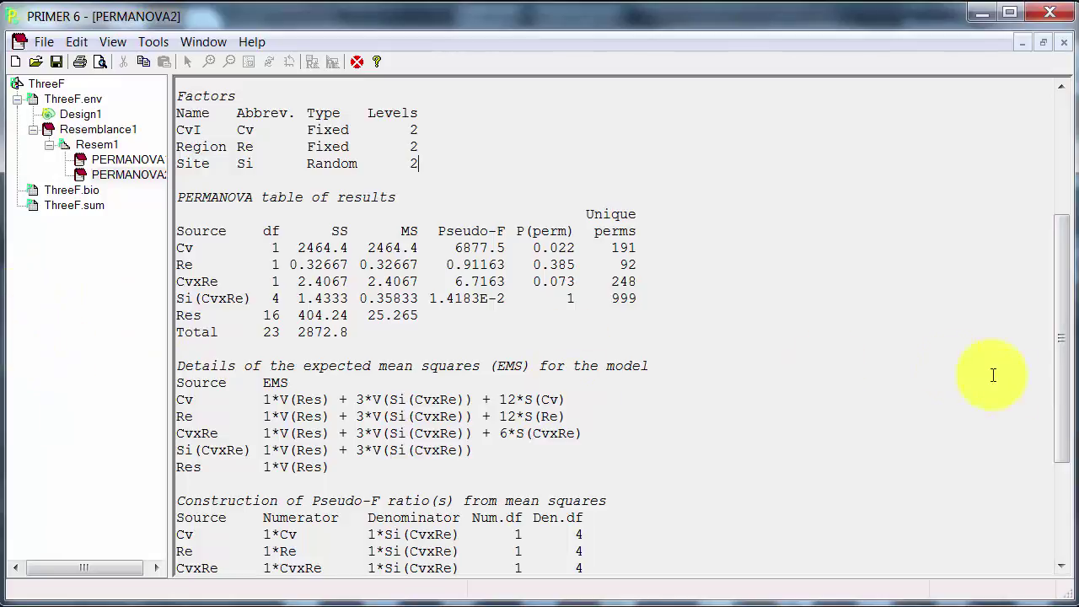
{"action": "left_click_drag", "start_coordinate": [1075, 395], "coordinate": [623, 364]}
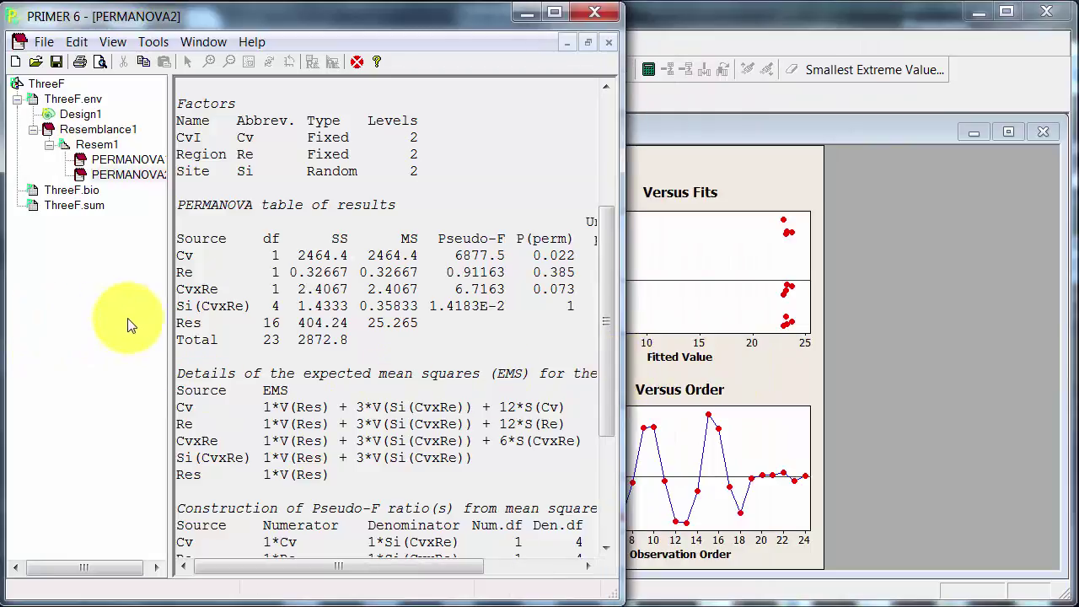
{"action": "left_click_drag", "start_coordinate": [169, 313], "coordinate": [74, 325]}
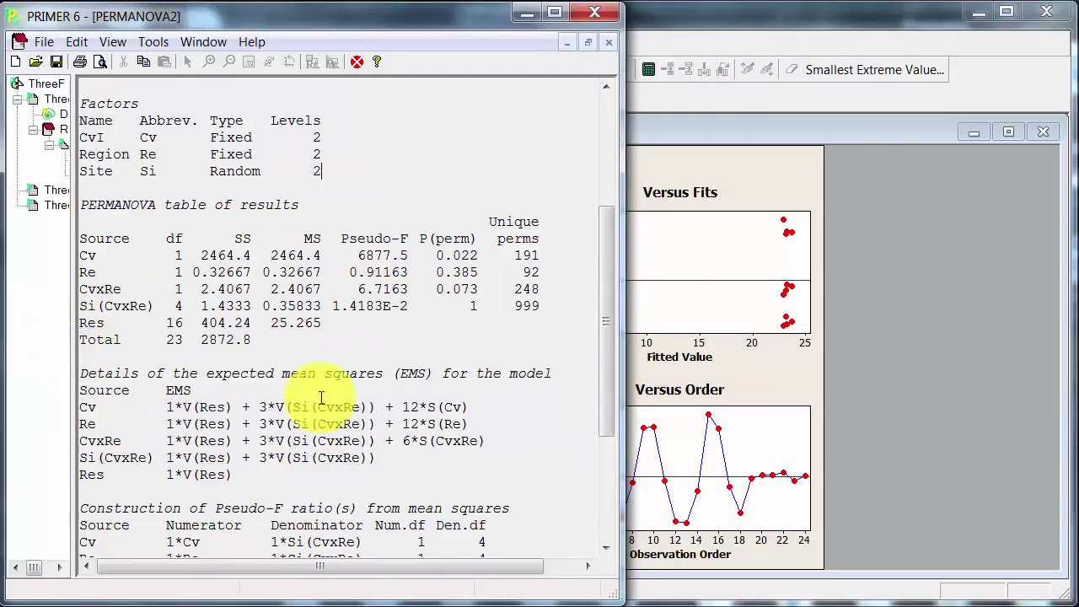
Switch to Minitab, bring up the General Linear Model variance table in the session output, and narrow the Session window to about half width.
{"action": "left_click", "coordinate": [941, 428]}
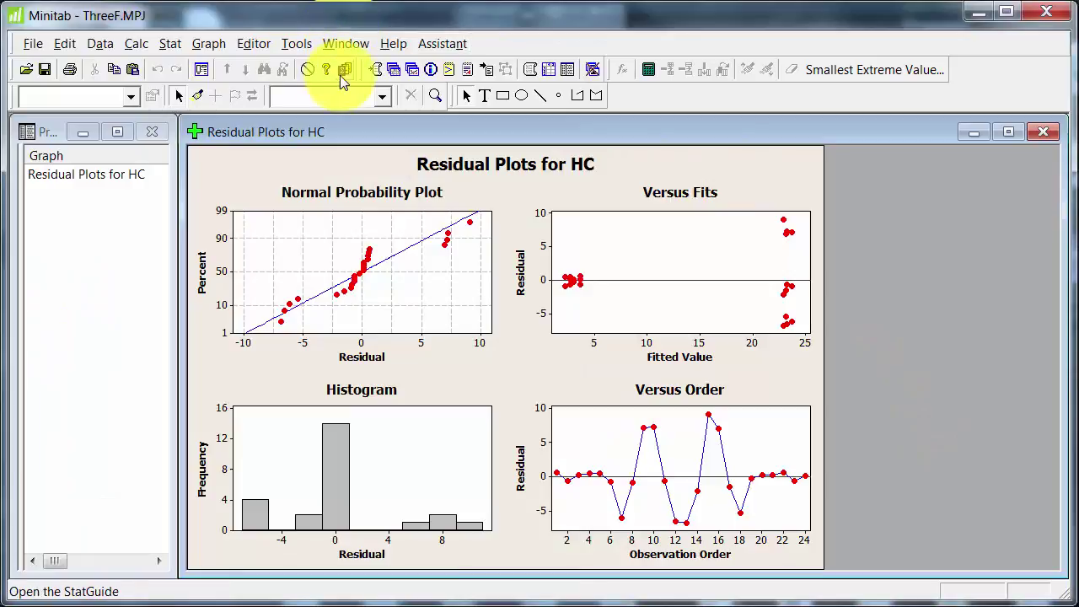
{"action": "left_click", "coordinate": [373, 69]}
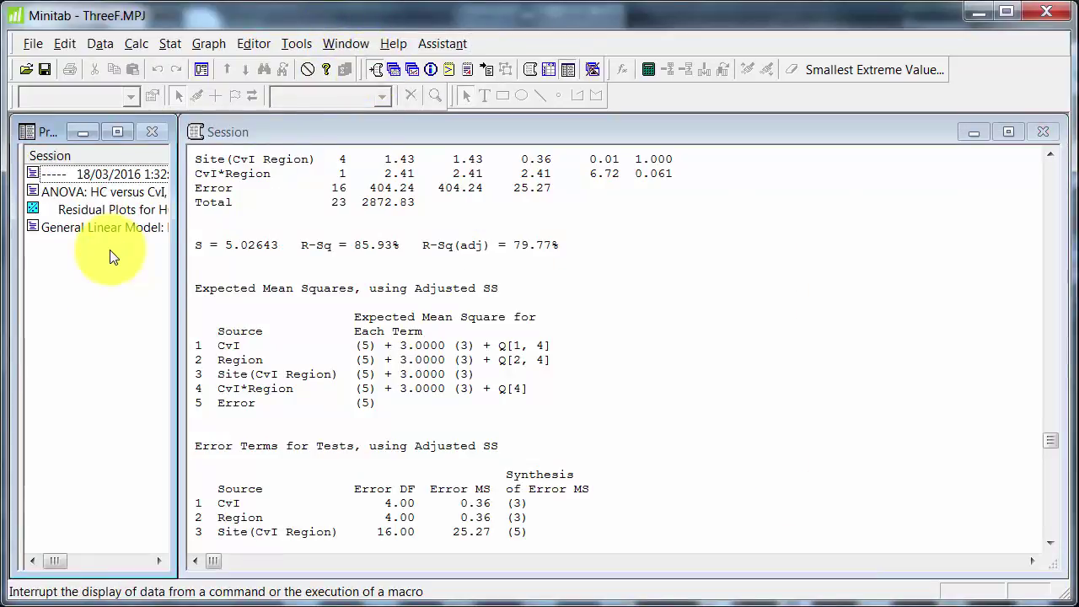
{"action": "left_click", "coordinate": [428, 262]}
{"action": "scroll", "coordinate": [428, 266], "scroll_direction": "up", "scroll_amount": 2}
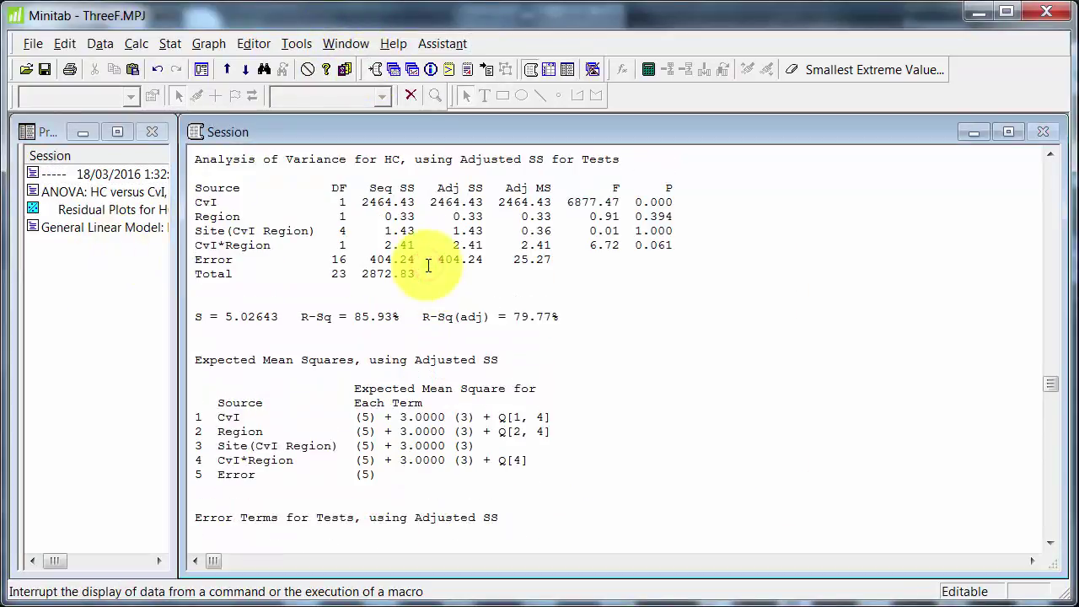
{"action": "scroll", "coordinate": [428, 267], "scroll_direction": "up", "scroll_amount": 2}
{"action": "left_click_drag", "start_coordinate": [10, 317], "coordinate": [92, 315]}
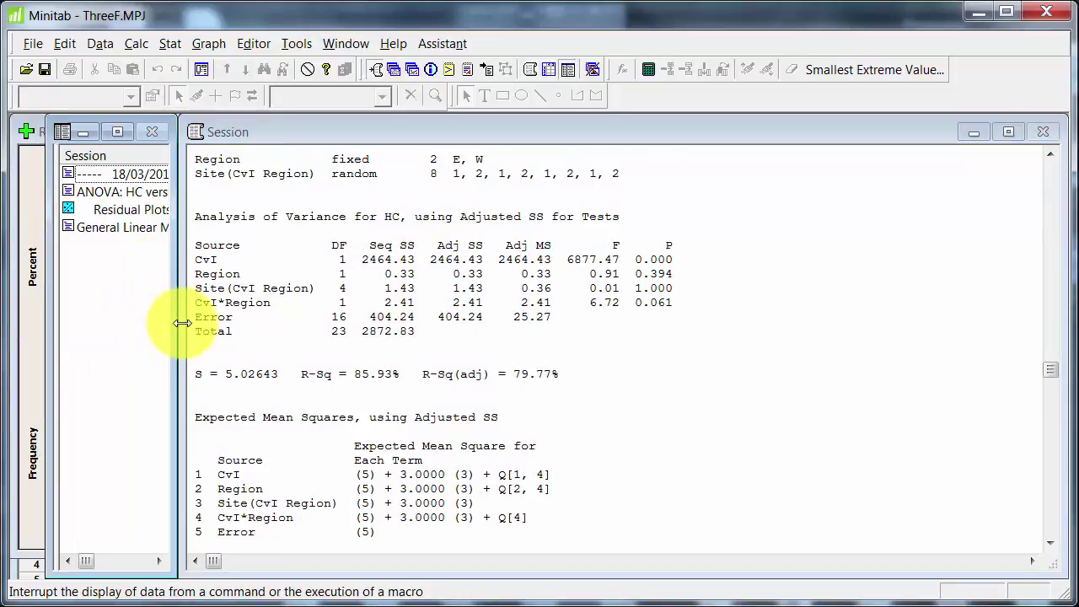
{"action": "left_click_drag", "start_coordinate": [182, 323], "coordinate": [530, 321]}
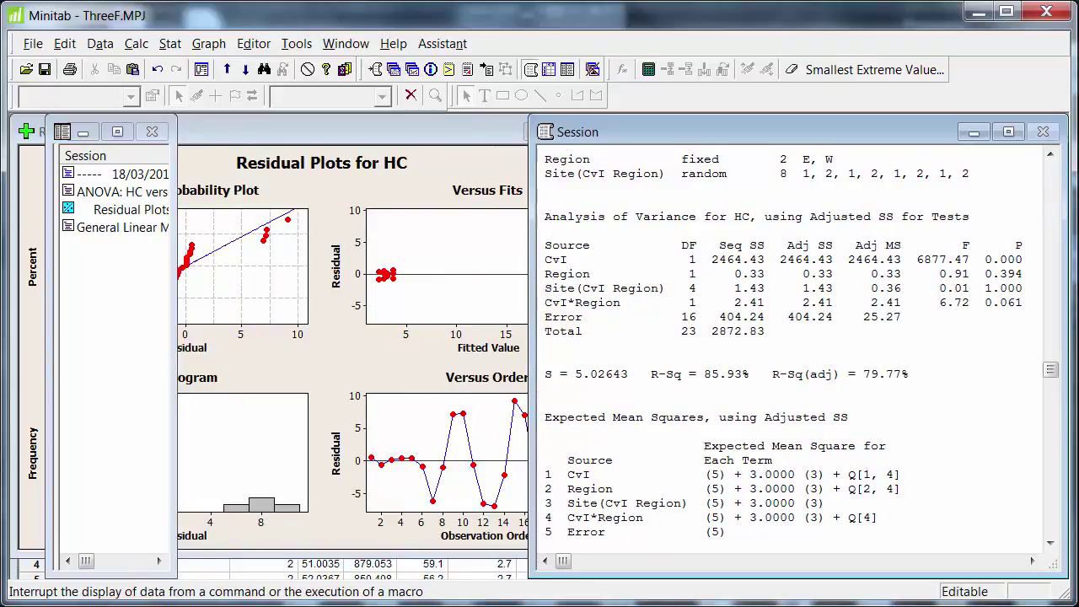
Switch to PRIMER 6 to compare its PERMANOVA table with Minitab's output, and widen the window to full screen width and its project tree.
{"action": "key", "text": "alt+Tab"}
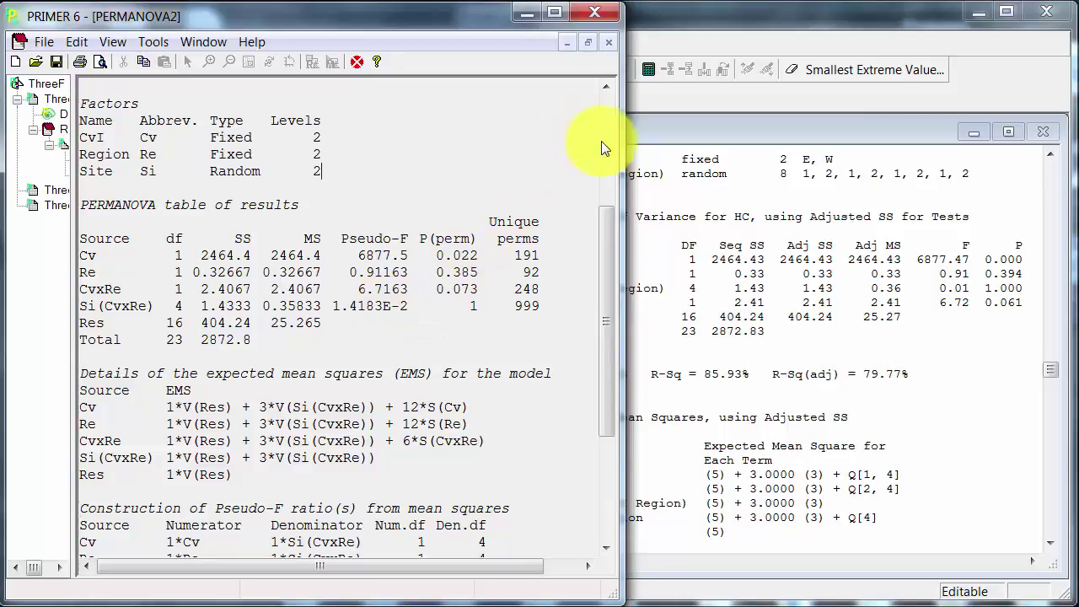
{"action": "left_click", "coordinate": [624, 250]}
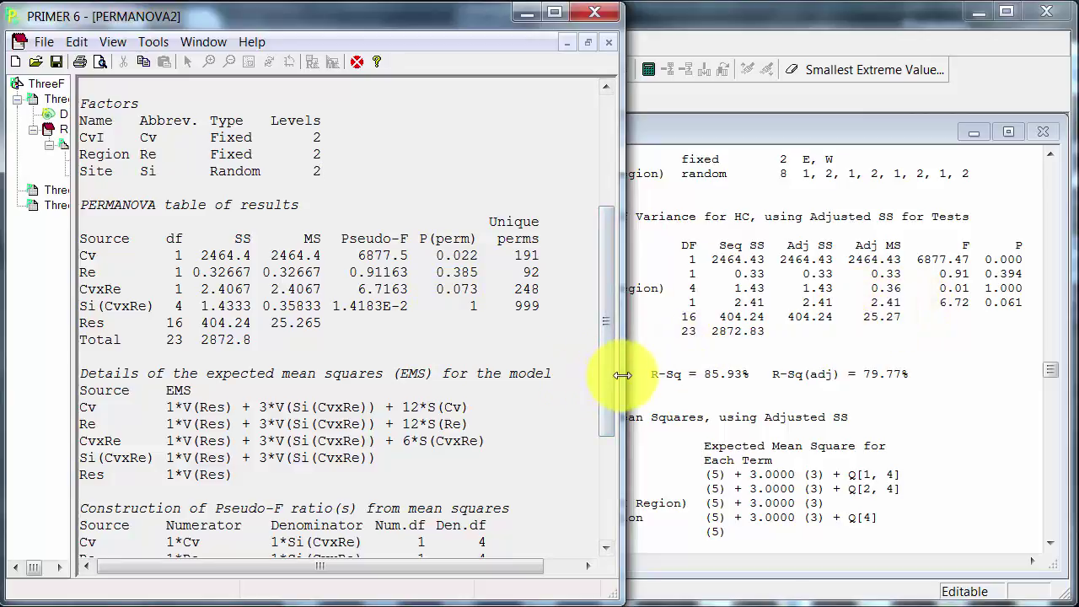
{"action": "left_click_drag", "start_coordinate": [622, 375], "coordinate": [1066, 361]}
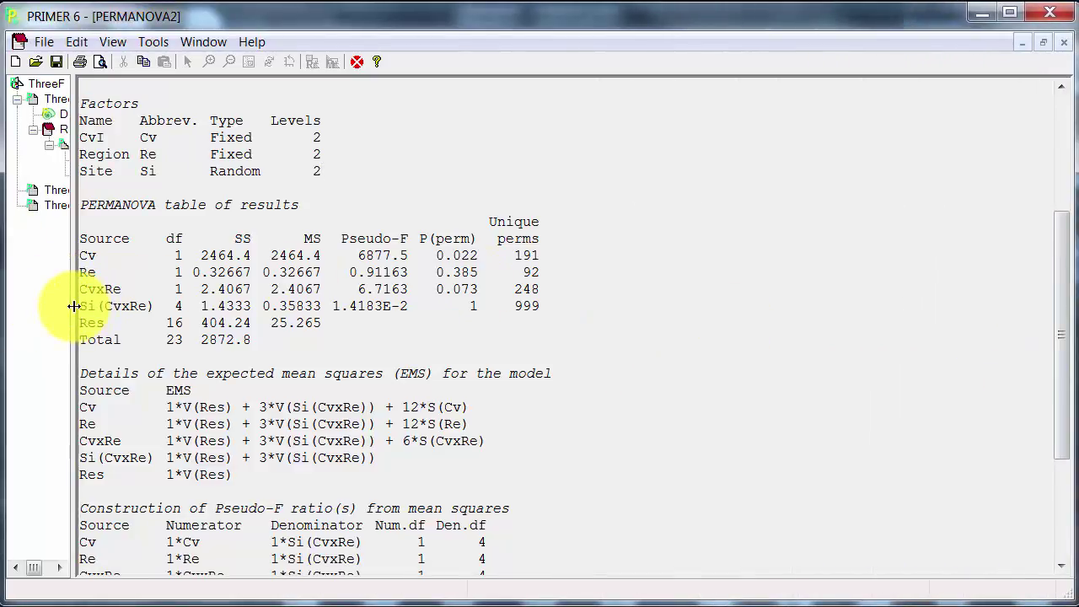
{"action": "left_click_drag", "start_coordinate": [73, 306], "coordinate": [178, 307]}
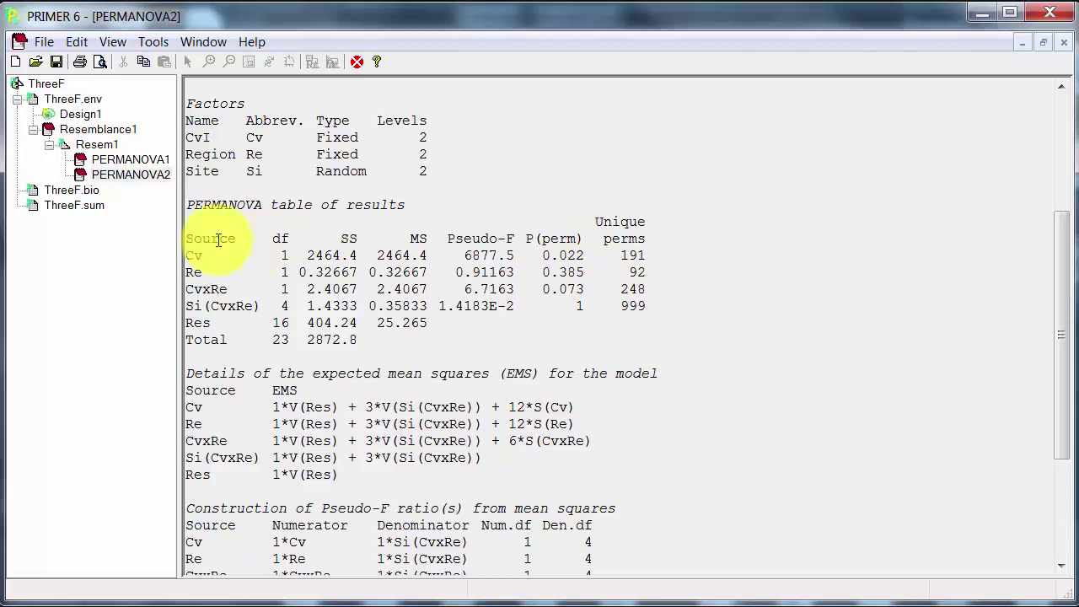
Rerun the PERMANOVA main test on Resem1 with Design1 using 9999 permutations, and show its table of results.
{"action": "left_click", "coordinate": [86, 146]}
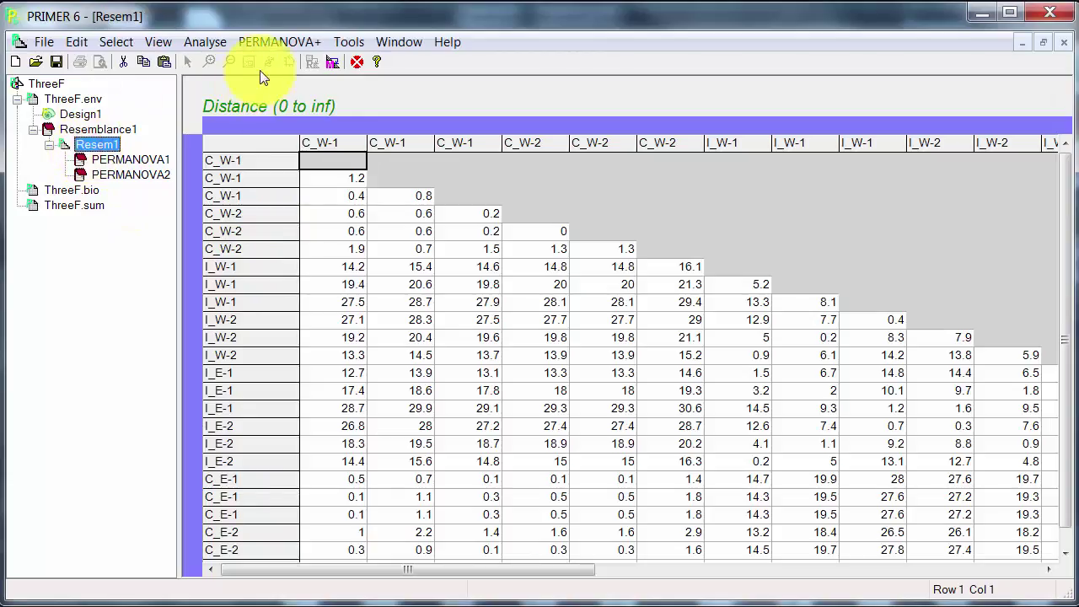
{"action": "left_click", "coordinate": [272, 43]}
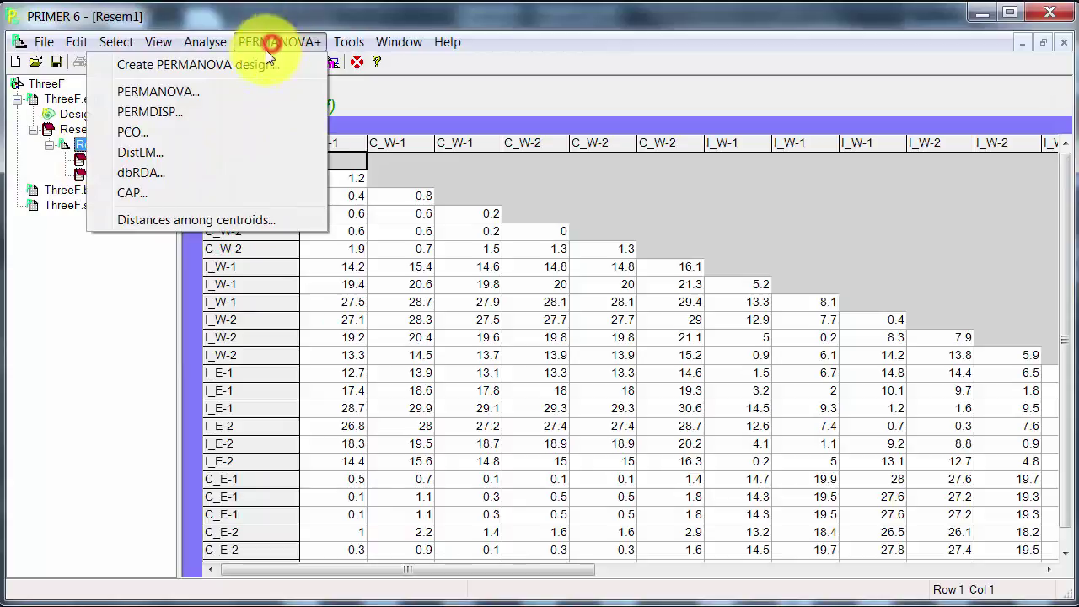
{"action": "left_click", "coordinate": [243, 97]}
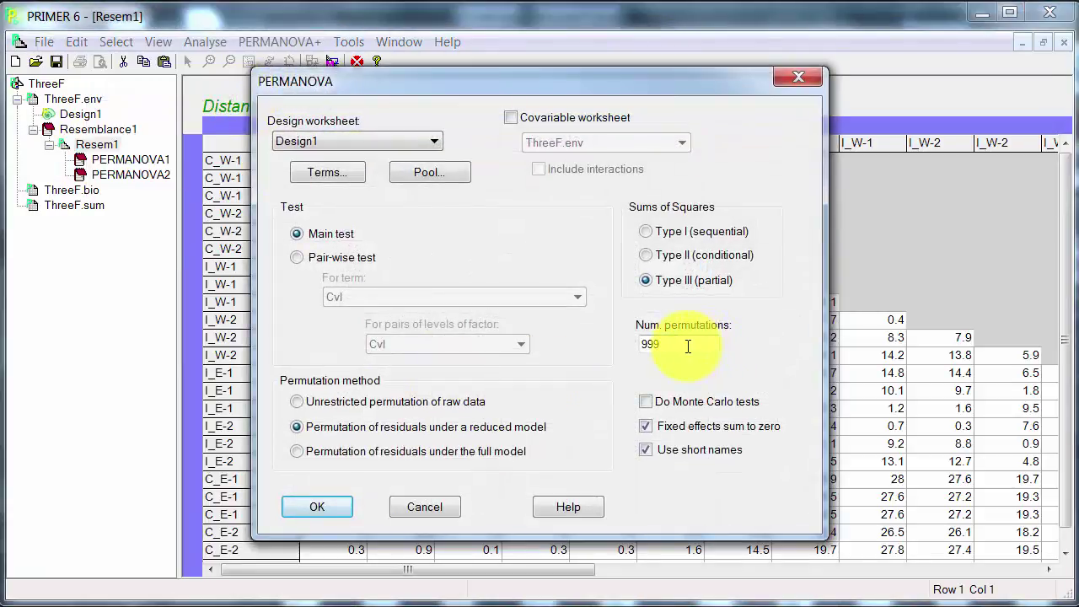
{"action": "left_click", "coordinate": [683, 345]}
{"action": "type", "text": "9"}
{"action": "left_click", "coordinate": [313, 507]}
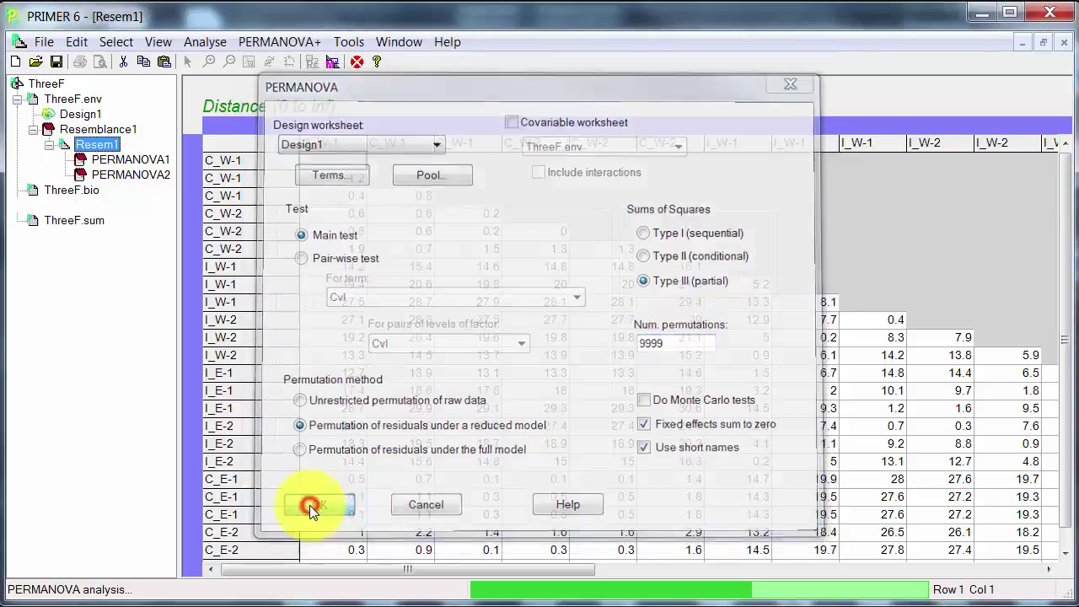
{"action": "scroll", "coordinate": [843, 477], "scroll_direction": "down", "scroll_amount": 4}
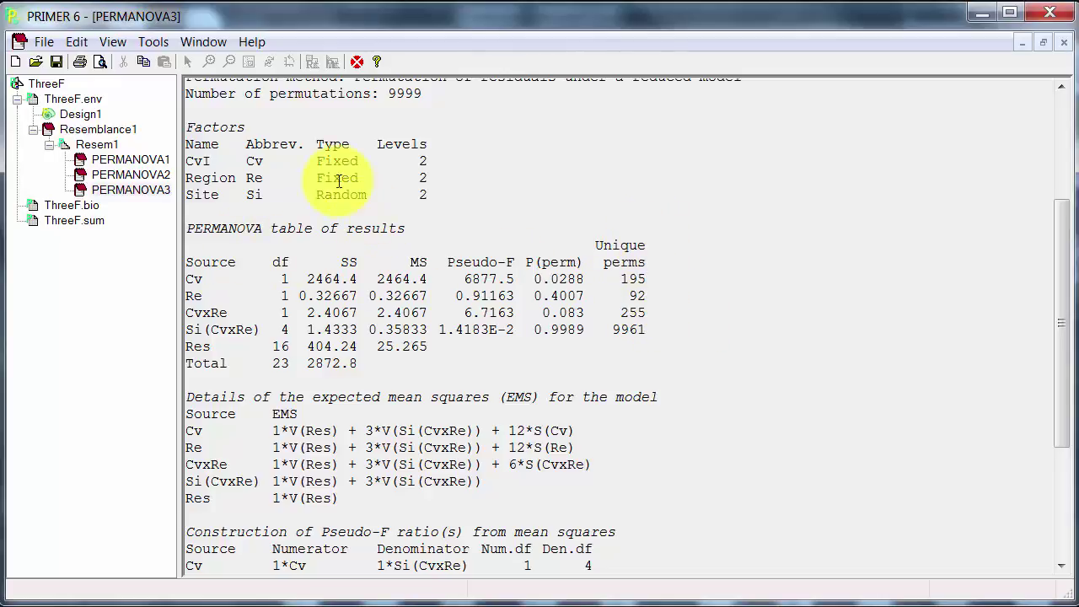
Run PERMANOVA on Resem1 again with 9999 permutations and Monte Carlo tests enabled, and show the table of results.
{"action": "double_click", "coordinate": [120, 144]}
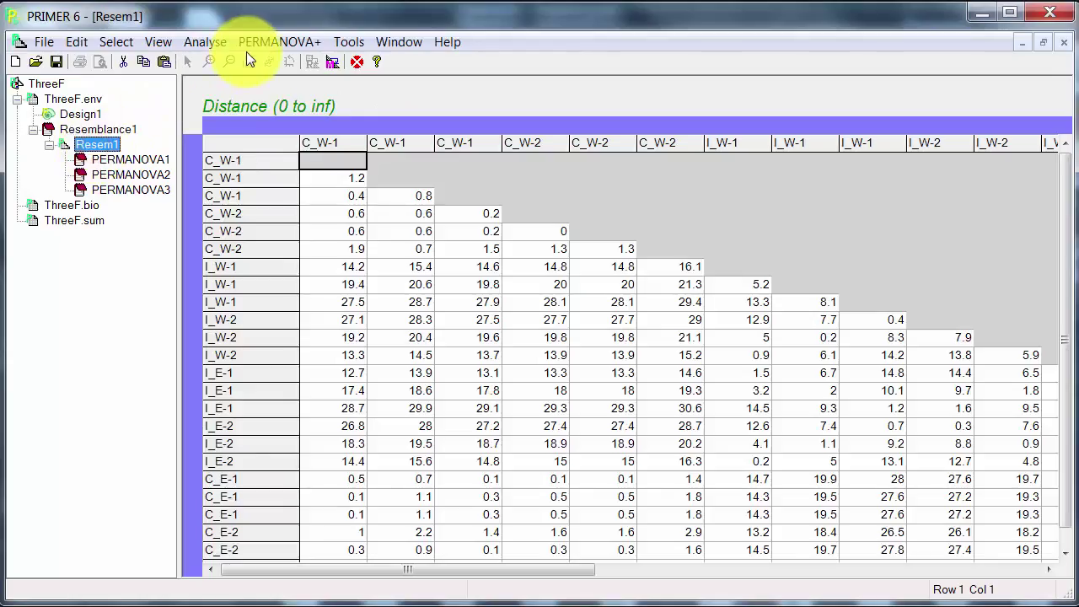
{"action": "left_click", "coordinate": [259, 44]}
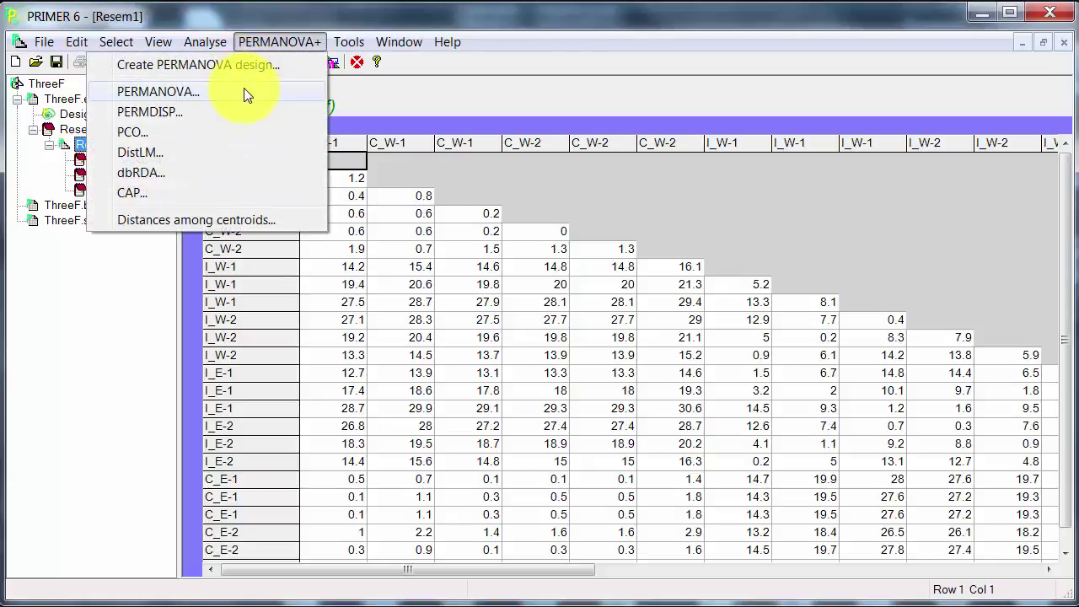
{"action": "left_click", "coordinate": [243, 88]}
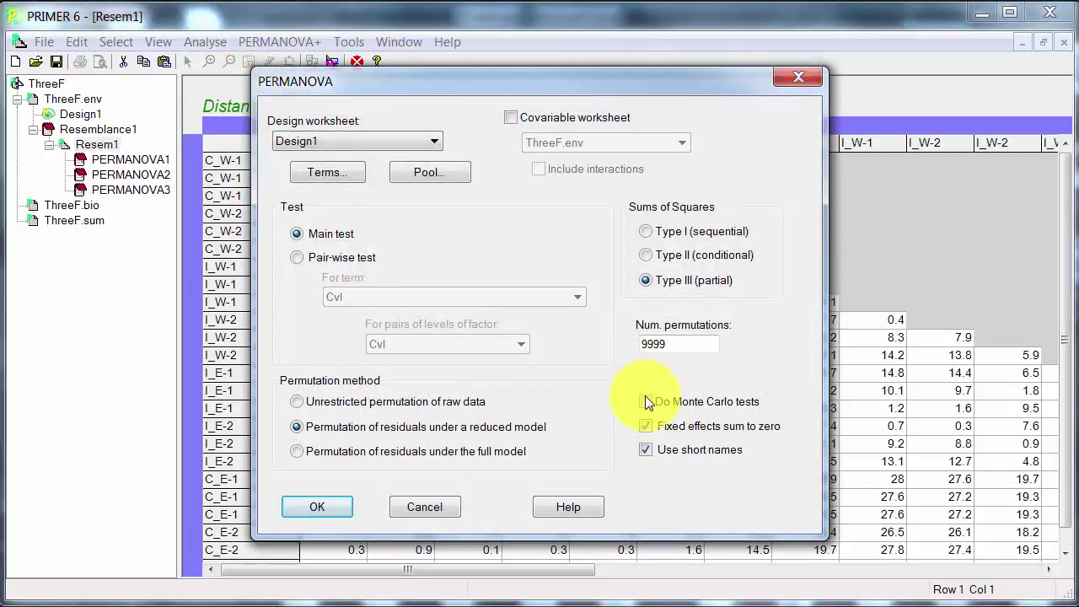
{"action": "left_click", "coordinate": [642, 402]}
{"action": "left_click", "coordinate": [316, 506]}
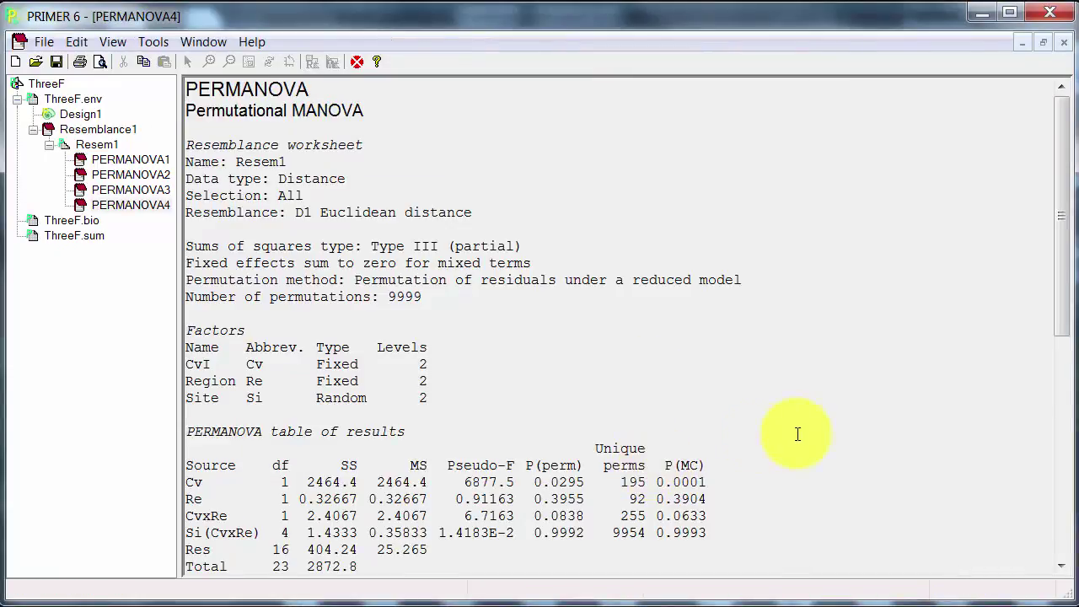
{"action": "left_click", "coordinate": [796, 431]}
{"action": "scroll", "coordinate": [797, 431], "scroll_direction": "down", "scroll_amount": 4}
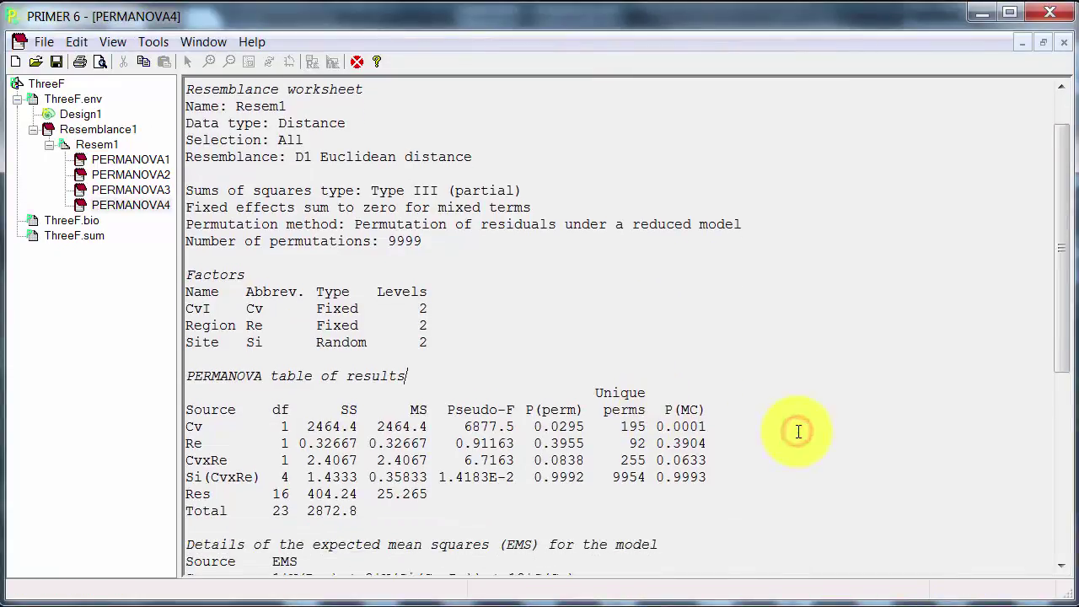
{"action": "scroll", "coordinate": [798, 432], "scroll_direction": "down", "scroll_amount": 1}
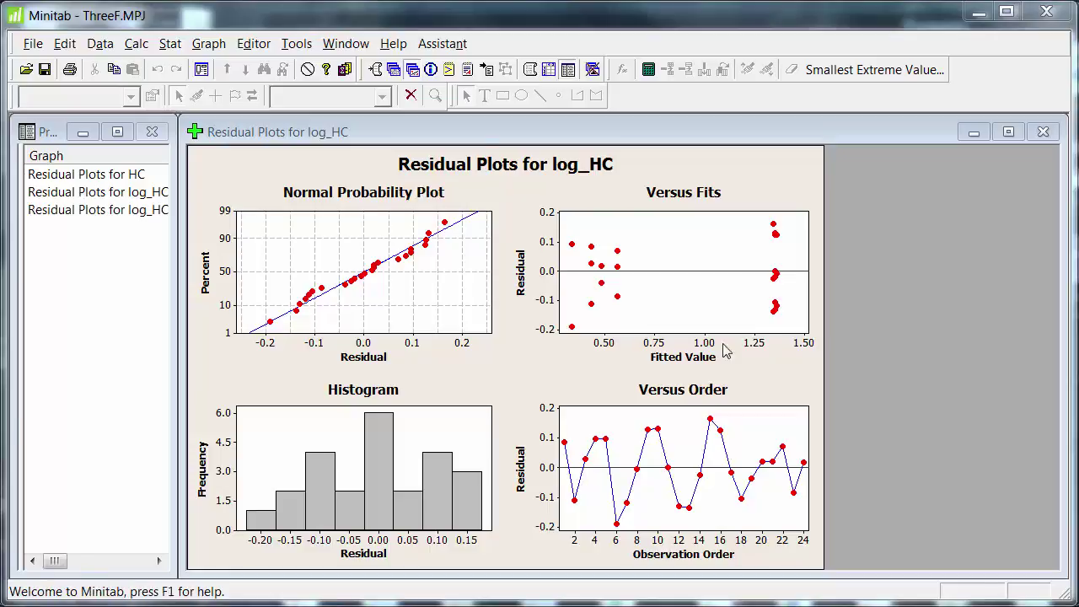
Show Minitab's session output with the analysis of variance table for log_HC.
{"action": "left_click", "coordinate": [376, 71]}
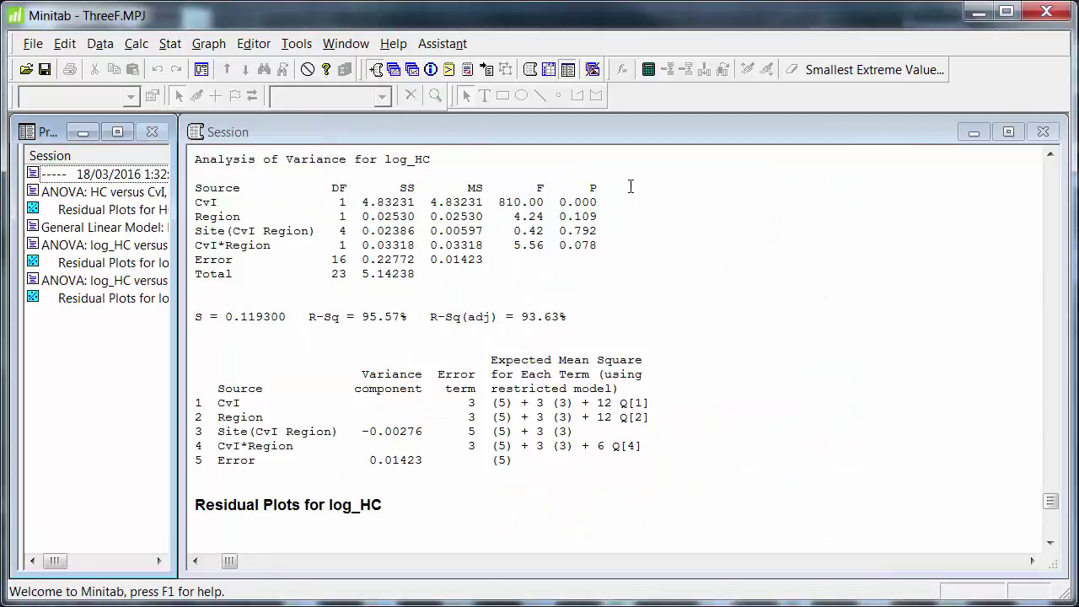